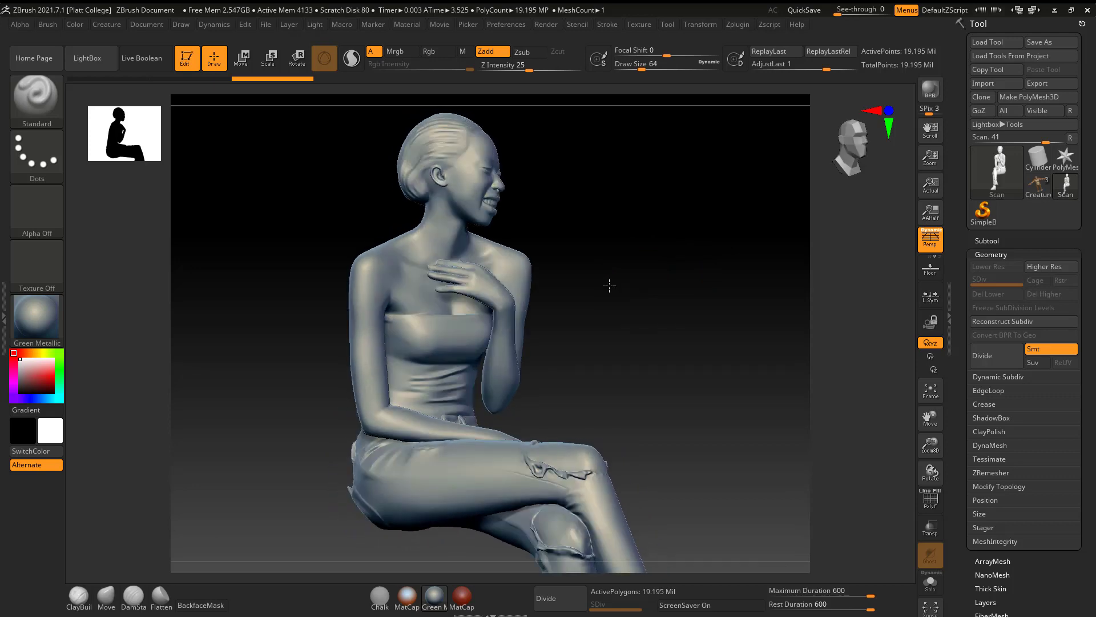
Examine the scanned figure's mesh around the face and shoulders with the polyframe wireframe switched on and off.
mouse_move(985, 174)
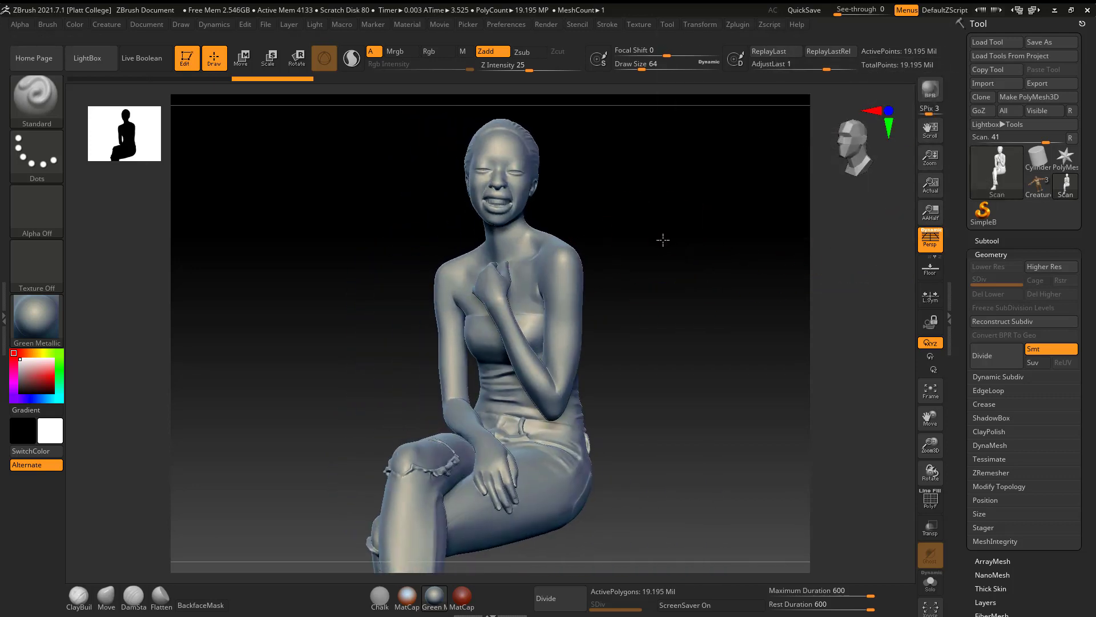
left_click_drag(661, 240, 734, 437, "alt")
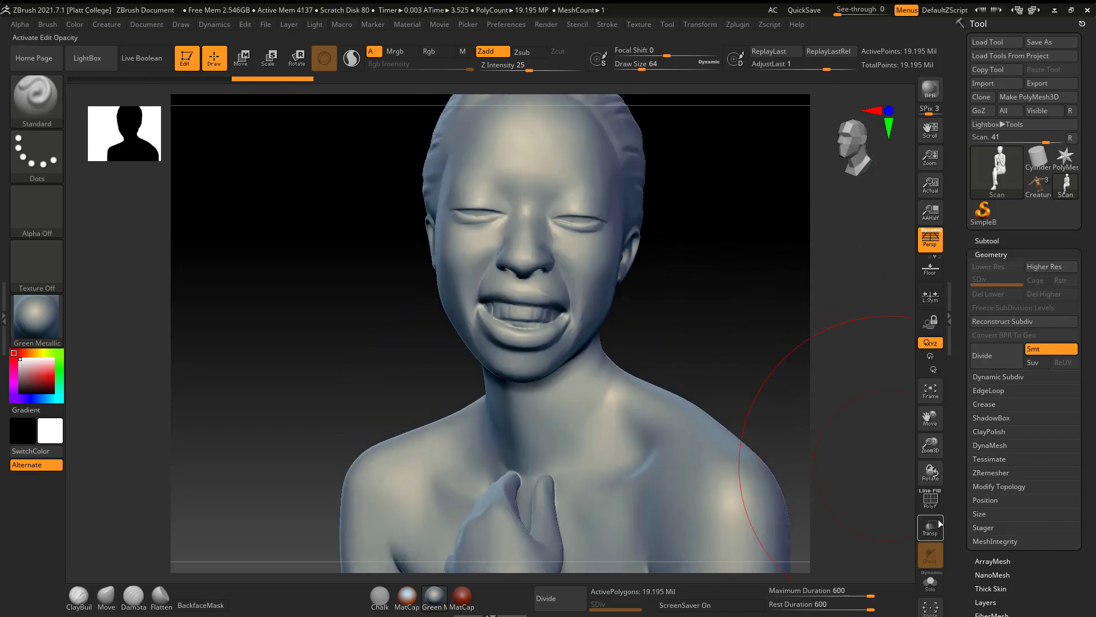
left_click(935, 502)
left_click_drag(778, 362, 611, 294)
left_click_drag(750, 364, 786, 402, "alt")
mouse_move(752, 441)
left_mouse_down("alt")
mouse_move(688, 328)
mouse_move(727, 350)
mouse_move(711, 361)
mouse_move(670, 289)
mouse_move(690, 317)
mouse_move(721, 320)
mouse_move(668, 316)
mouse_move(727, 320)
left_mouse_up("alt")
left_click(932, 501)
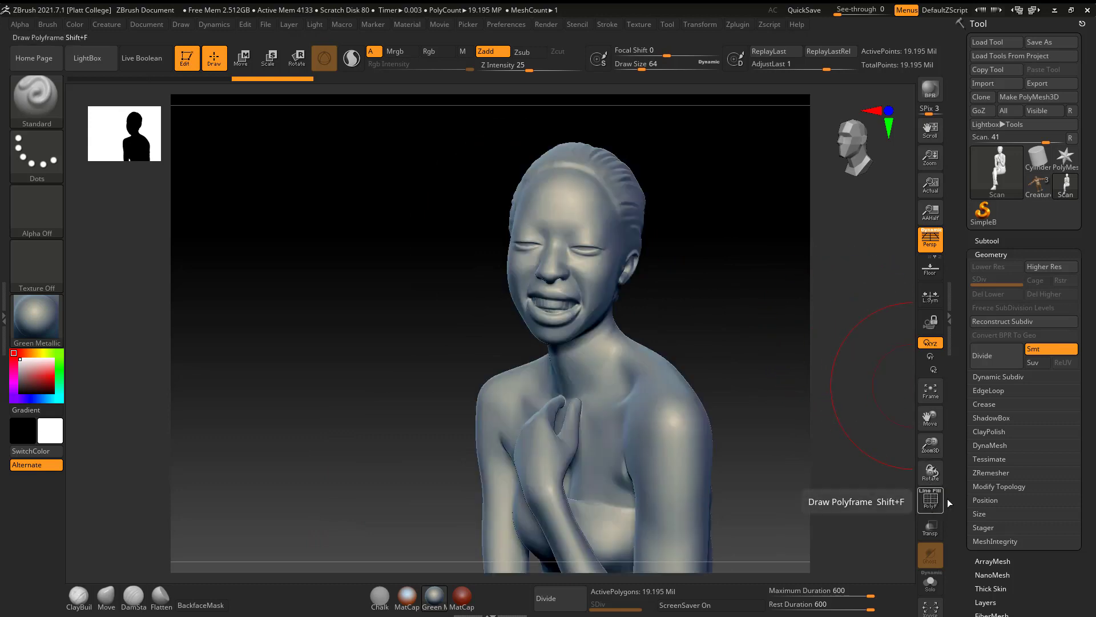
mouse_move(764, 363)
left_mouse_down("alt")
mouse_move(759, 409)
mouse_move(734, 375)
mouse_move(731, 428)
mouse_move(687, 369)
mouse_move(685, 410)
mouse_move(690, 323)
mouse_move(691, 333)
left_mouse_up("alt")
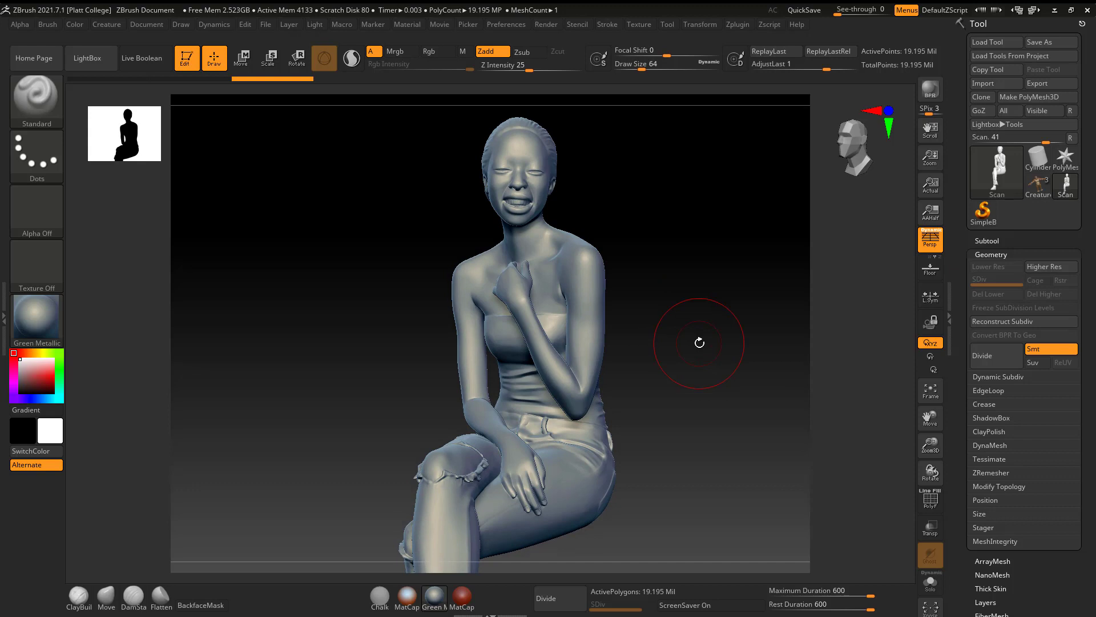
Dock the Zplugin palette in the side tray and expand its Decimation Master section.
left_click(5, 319)
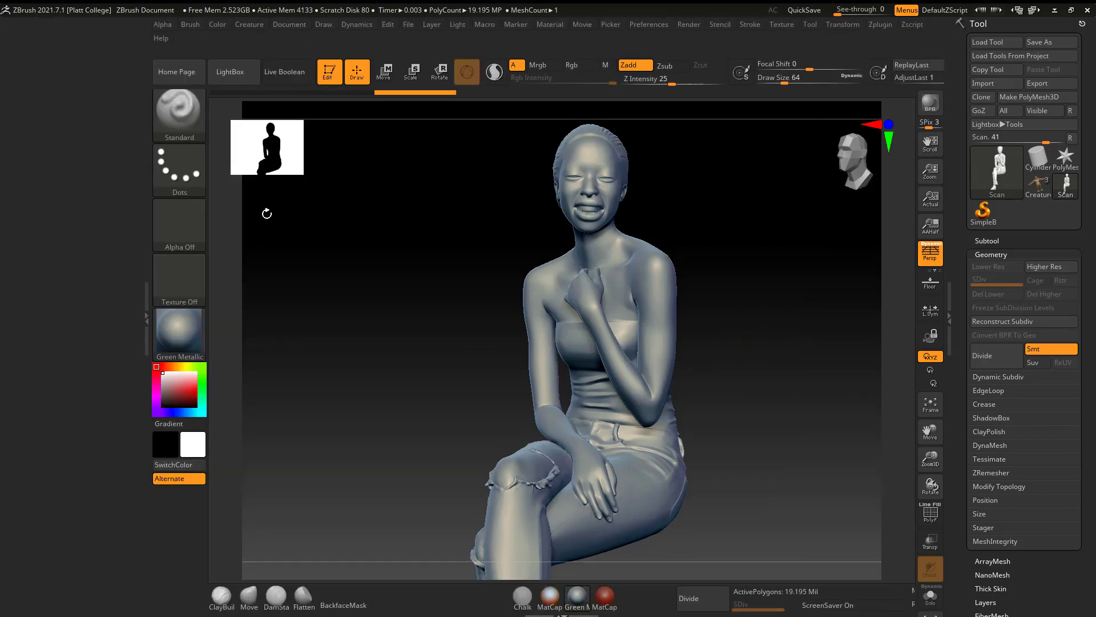
left_click(887, 28)
left_click_drag(873, 40, 61, 98)
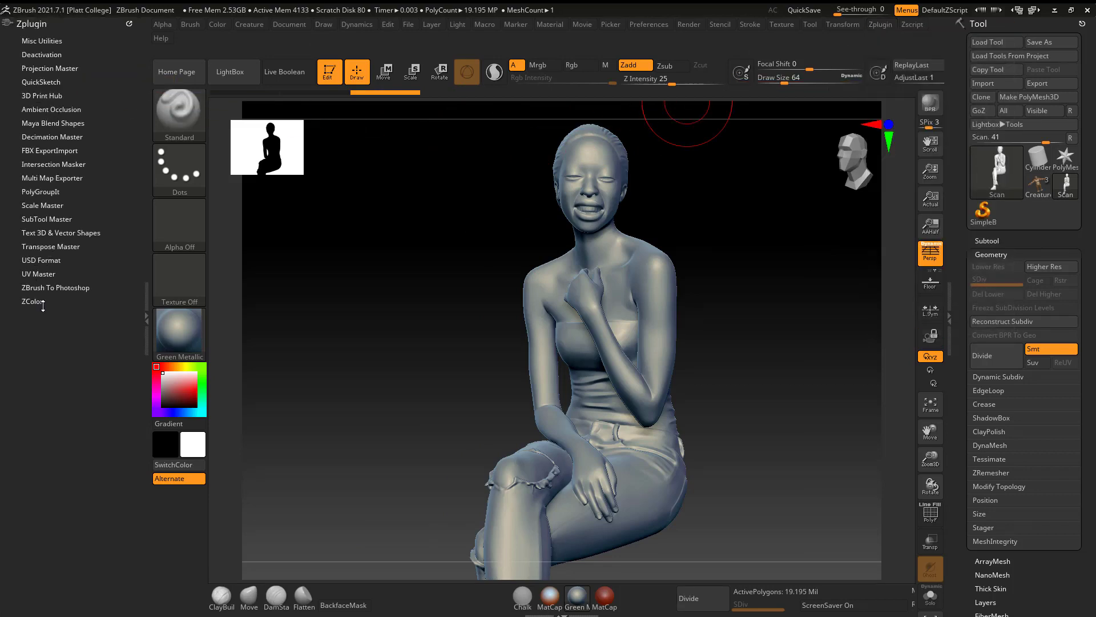
left_click(46, 136)
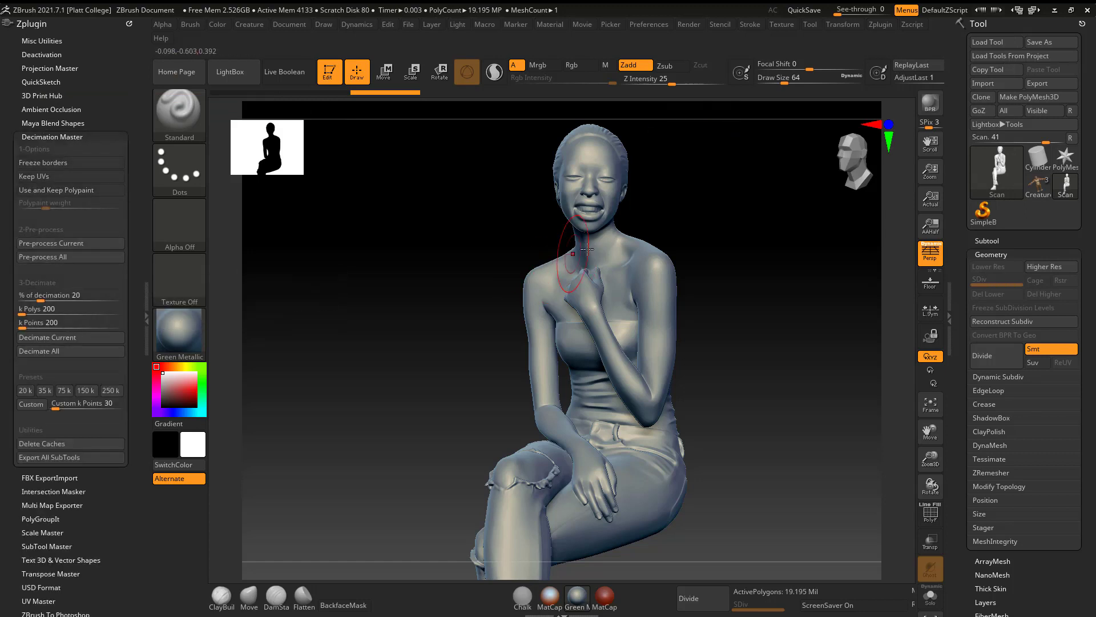
Pre-process the current Scan subtool for decimation after checking the subtool list.
mouse_move(731, 289)
left_mouse_down()
mouse_move(754, 301)
mouse_move(719, 306)
left_mouse_up()
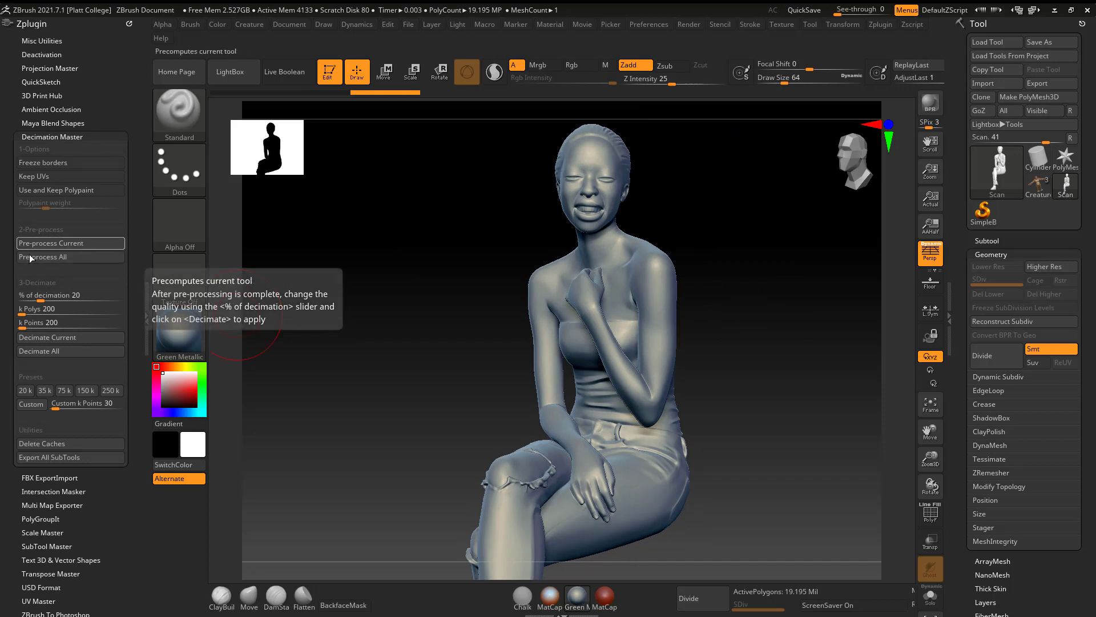
left_click(997, 241)
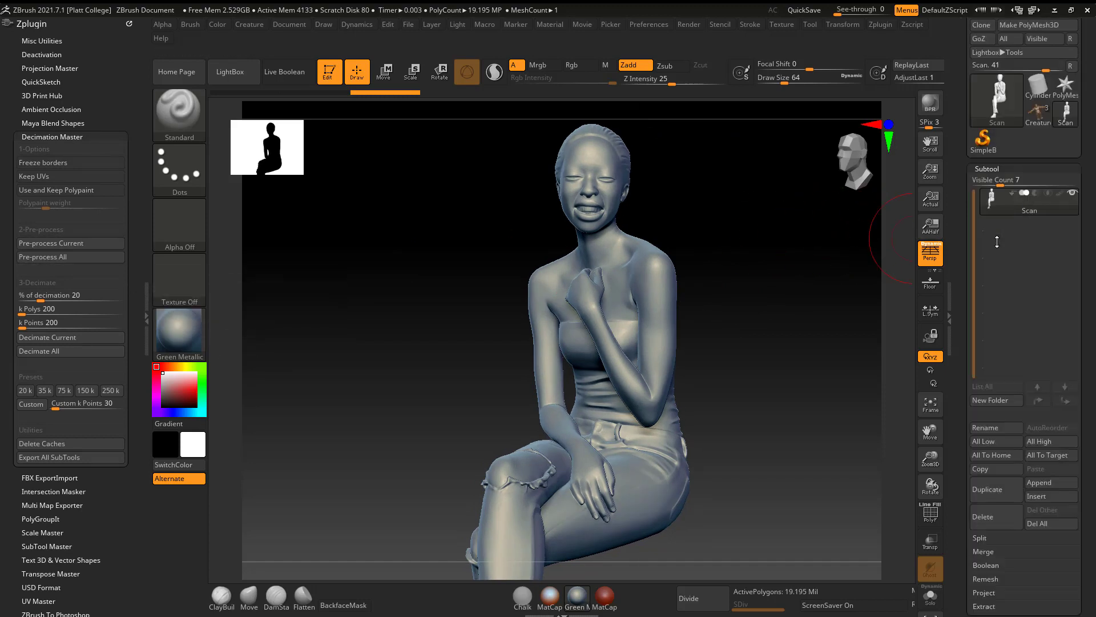
left_click(987, 169)
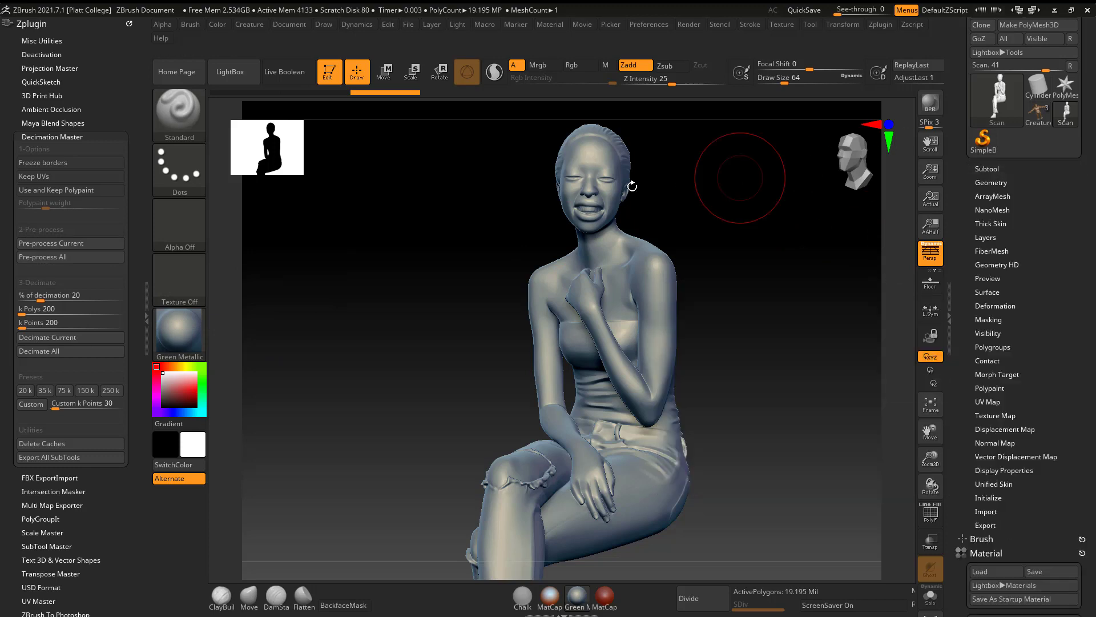
left_click(77, 244)
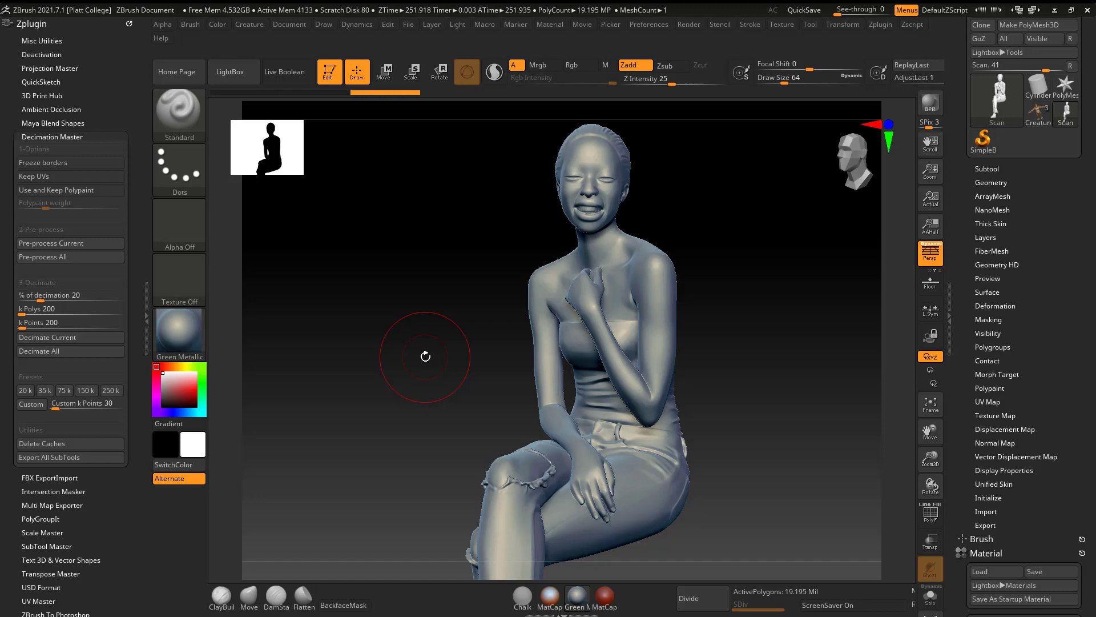
Check the pre-processed scan's polyframe and polygon count, and duplicate the Scan subtool.
left_click(930, 512)
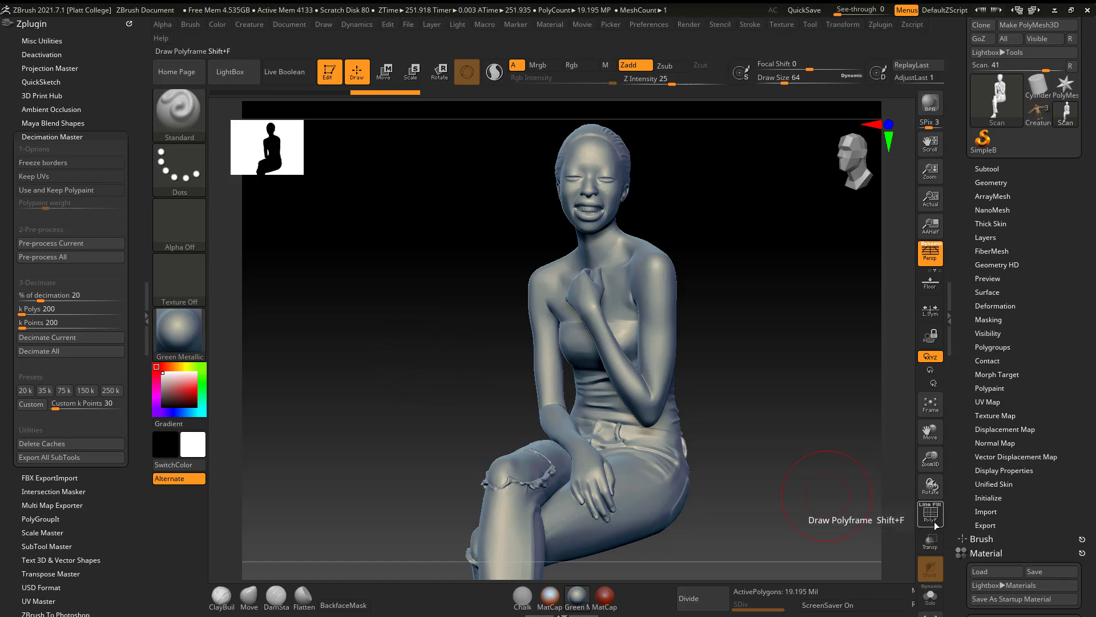
left_click(930, 512)
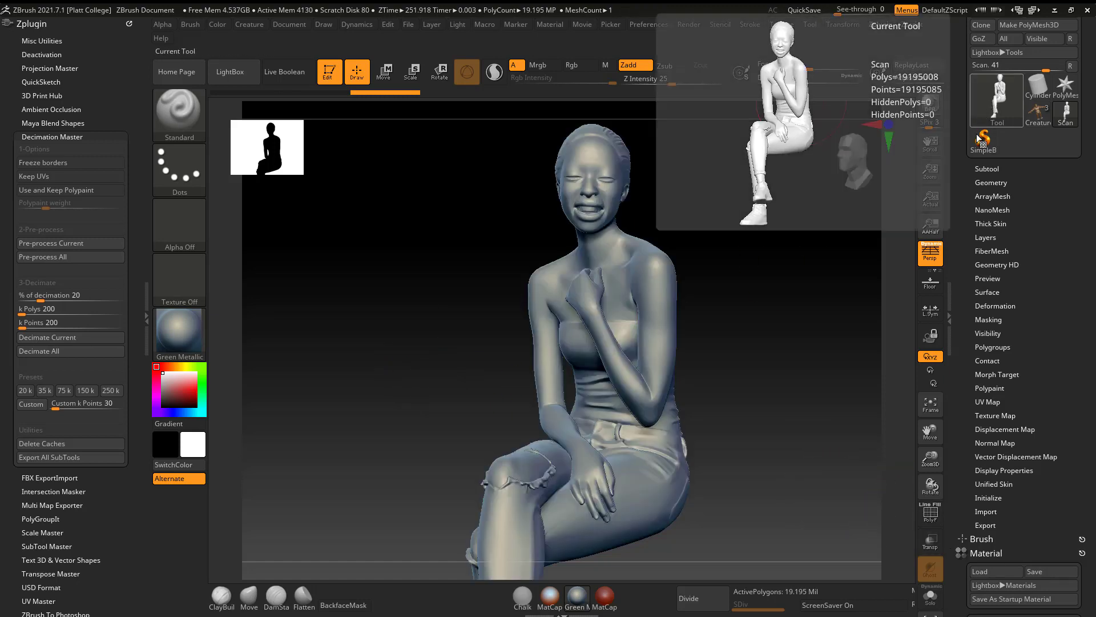
left_click(987, 169)
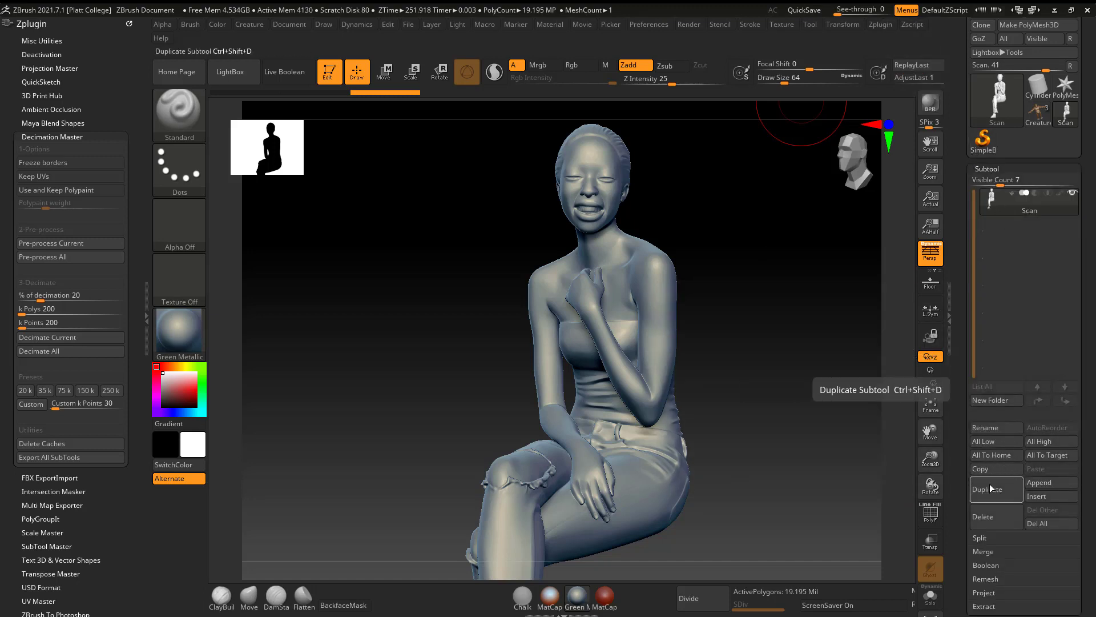
left_click(993, 489)
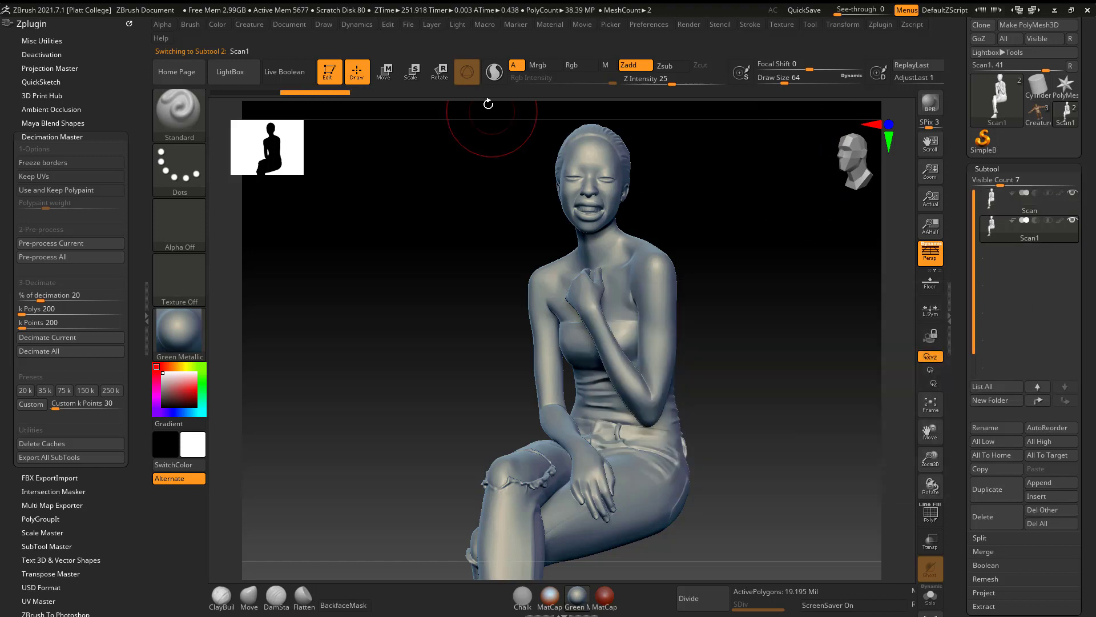
Move the duplicate scan about 0.67 units sideways so it sits beside the original figure.
left_click(392, 75)
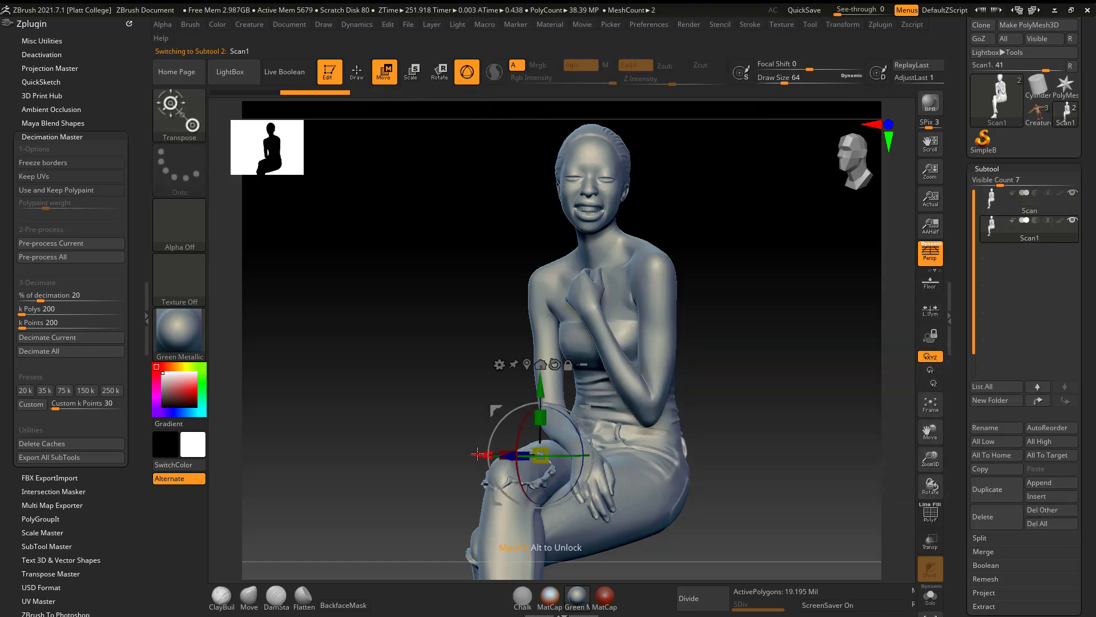
left_click_drag(489, 452, 725, 471)
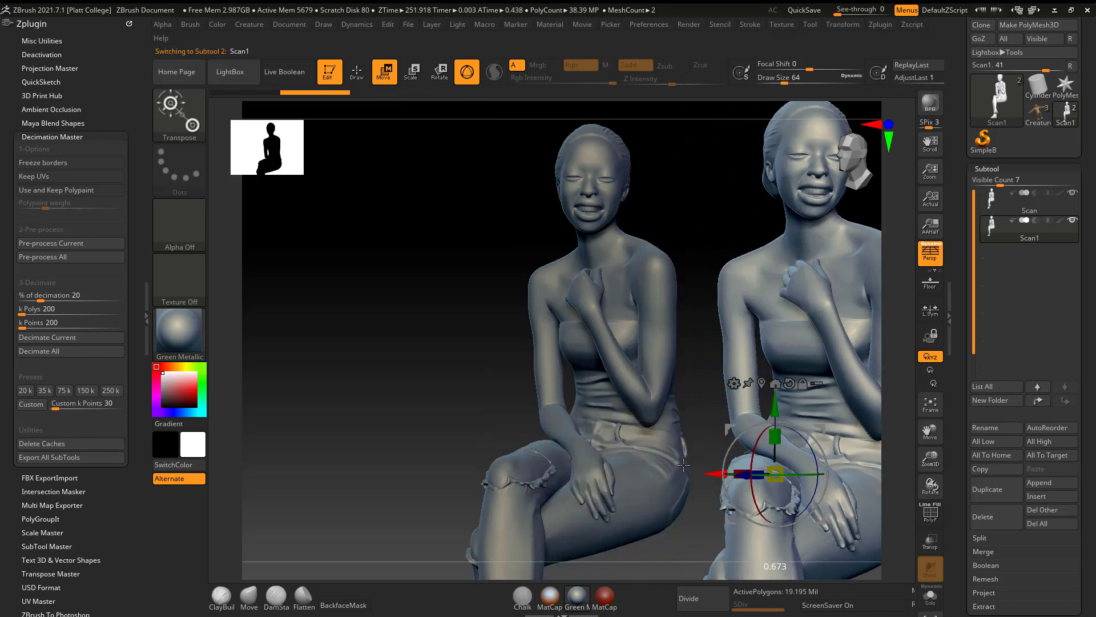
left_click_drag(477, 390, 328, 386)
left_click_drag(856, 320, 880, 246, "alt")
Select the original Scan subtool and decimate only it at 20% of decimation.
left_click(1042, 208)
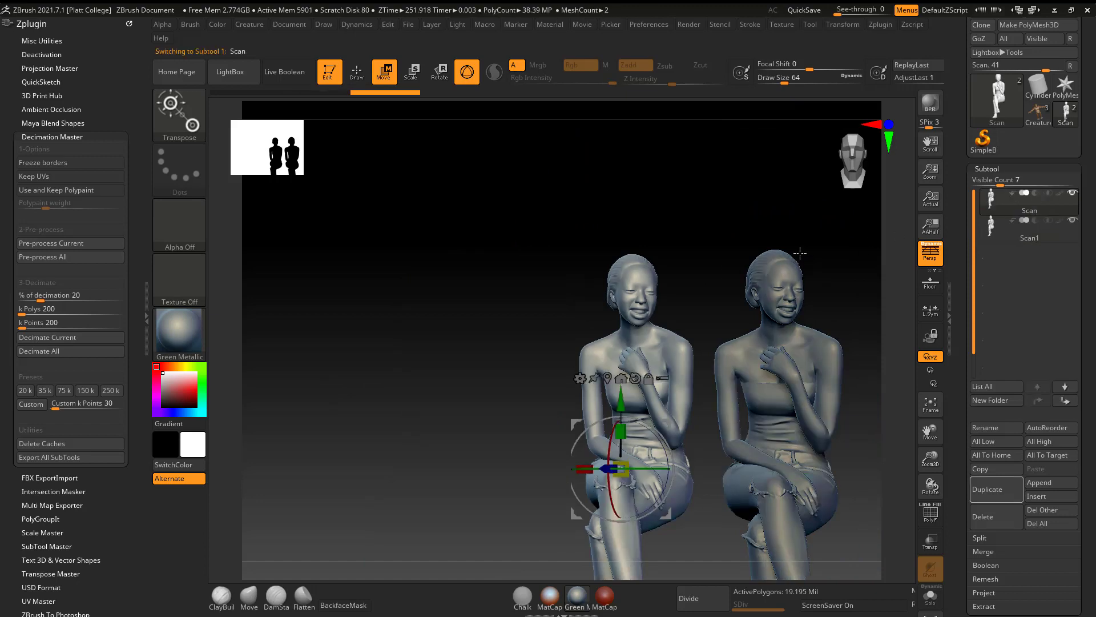
left_click_drag(518, 307, 437, 382, "shift")
left_click_drag(435, 341, 406, 358, "alt")
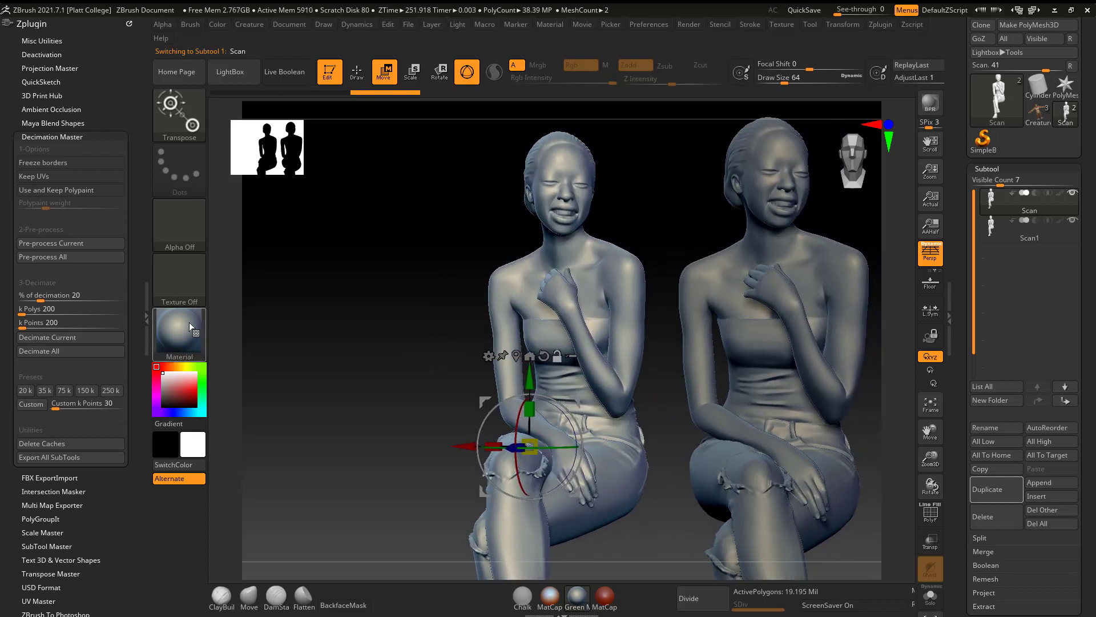
left_click(80, 338)
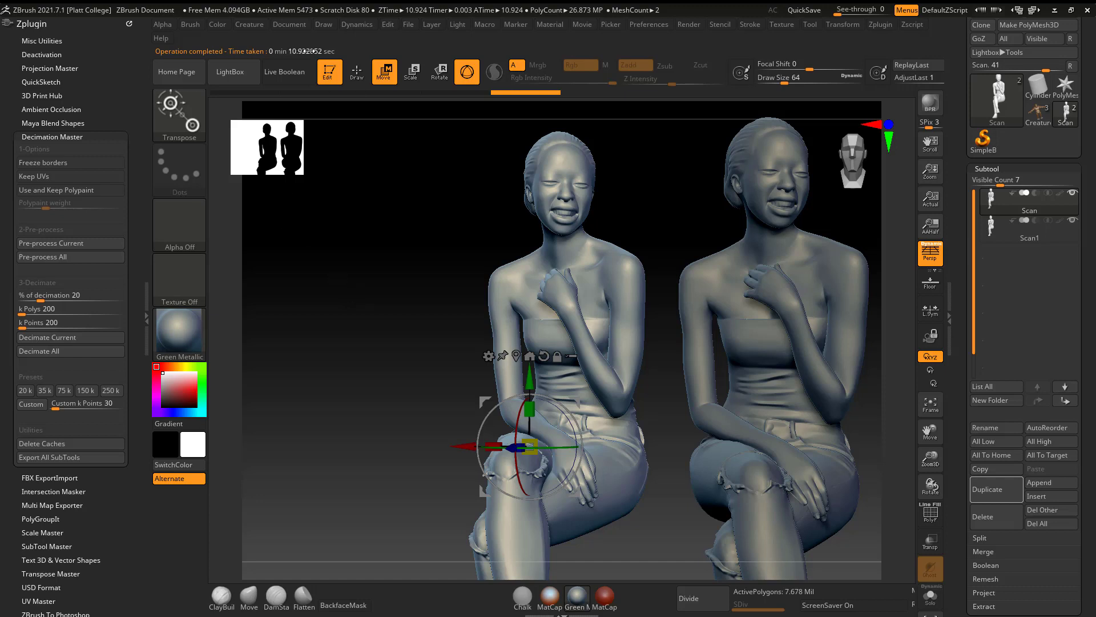
Turn off perspective and show the decimated scan's polyframe, returning to Draw mode.
left_click_drag(421, 285, 509, 288)
left_click_drag(697, 215, 611, 228, "alt")
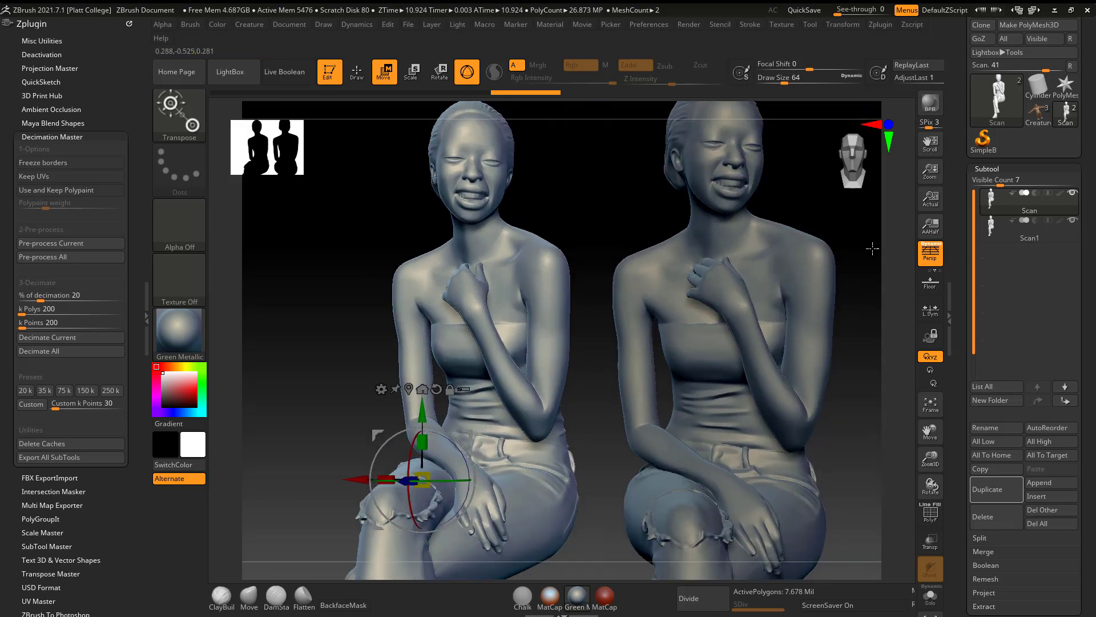
left_click(930, 251)
left_click_drag(604, 181, 729, 233)
left_click_drag(637, 255, 605, 439, "alt")
left_click(931, 513)
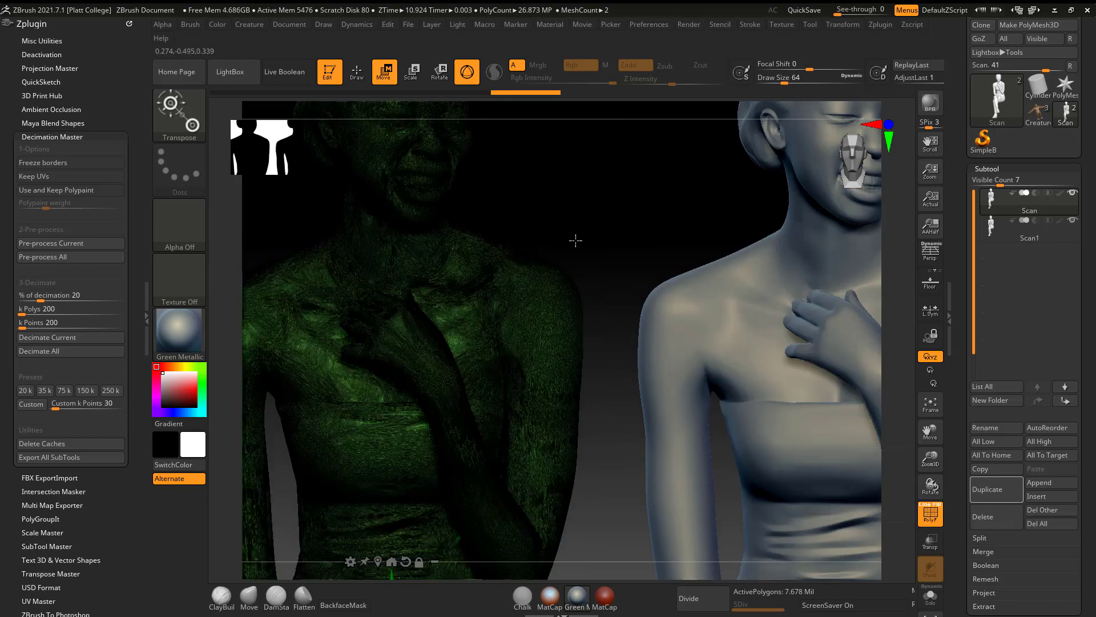
left_click_drag(575, 239, 482, 301, "alt")
key("q")
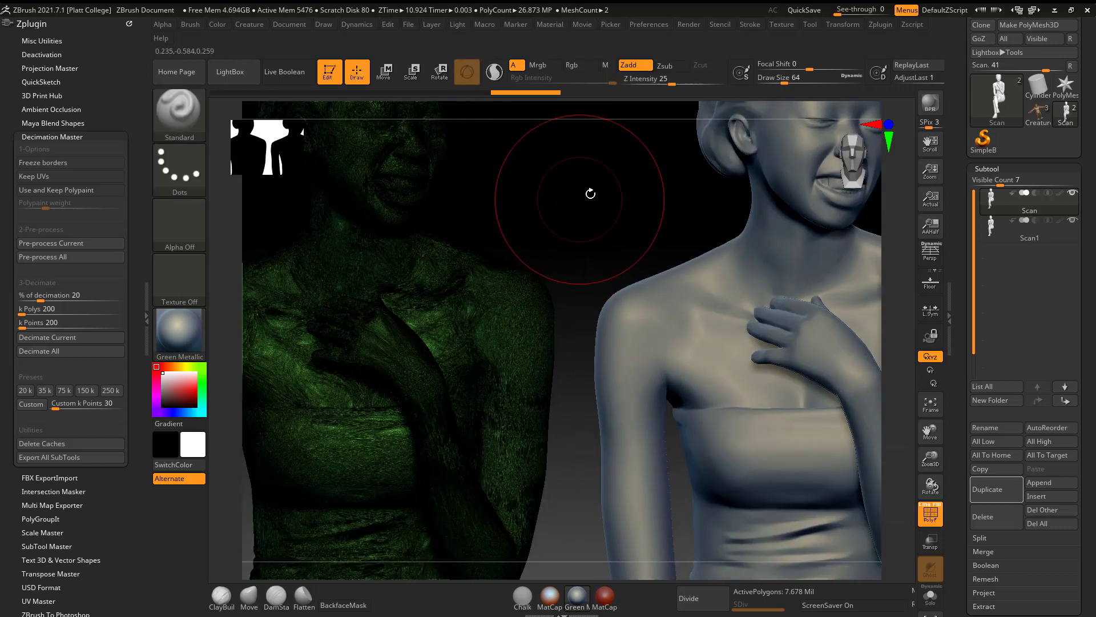
Compare the shoulder wireframe of the decimated scan with that of the undecimated duplicate by switching to Scan1.
mouse_move(1030, 207)
left_click_drag(535, 223, 353, 223)
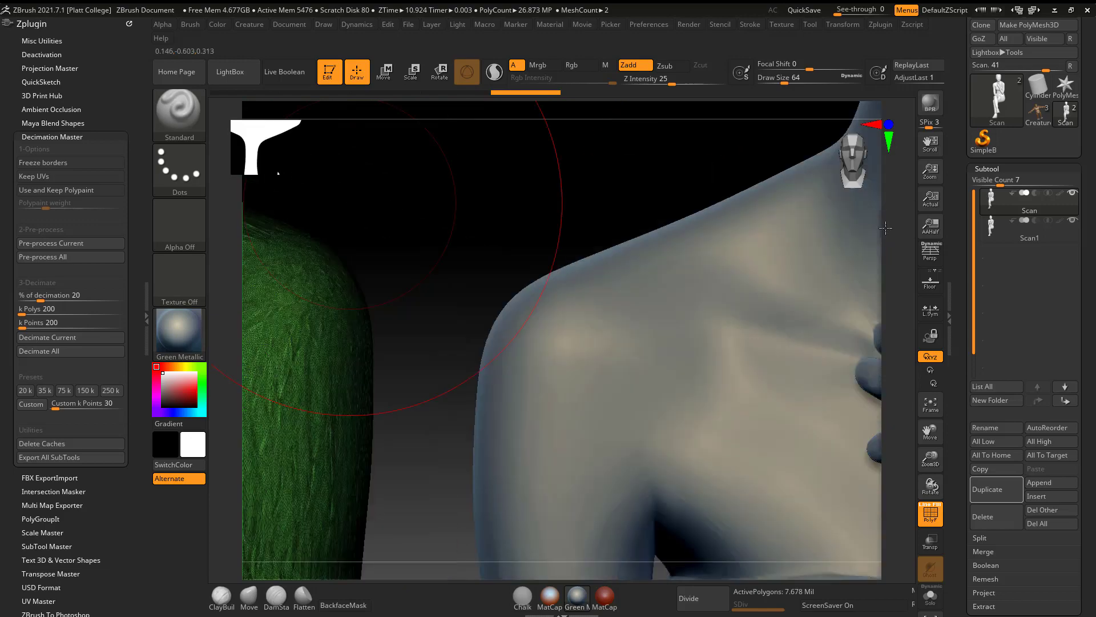
left_click(1039, 238)
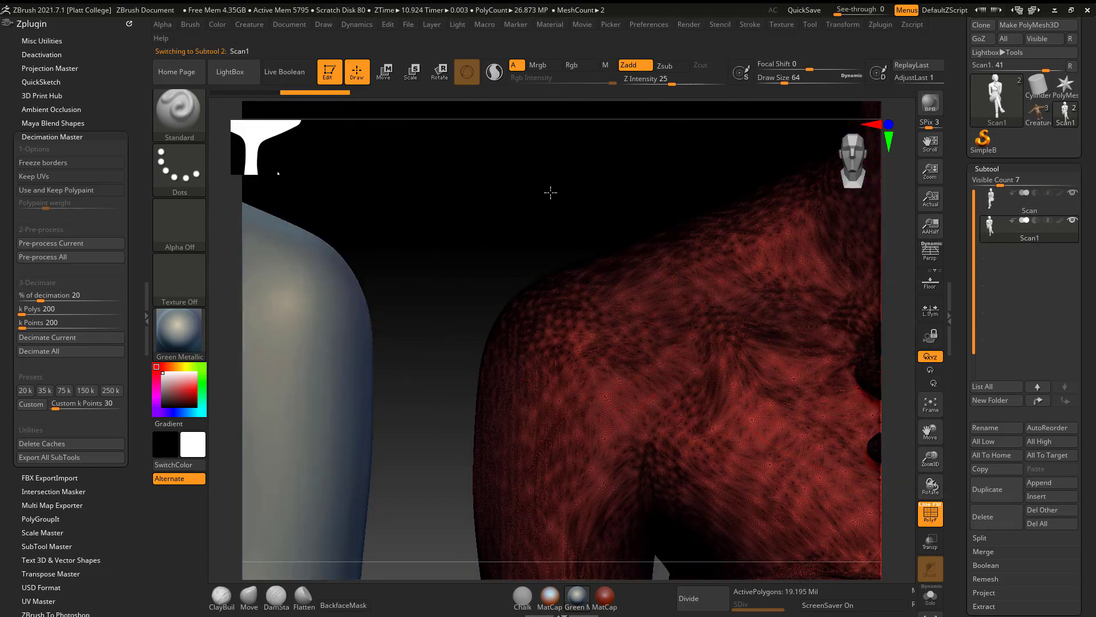
left_click_drag(550, 193, 583, 238, "alt")
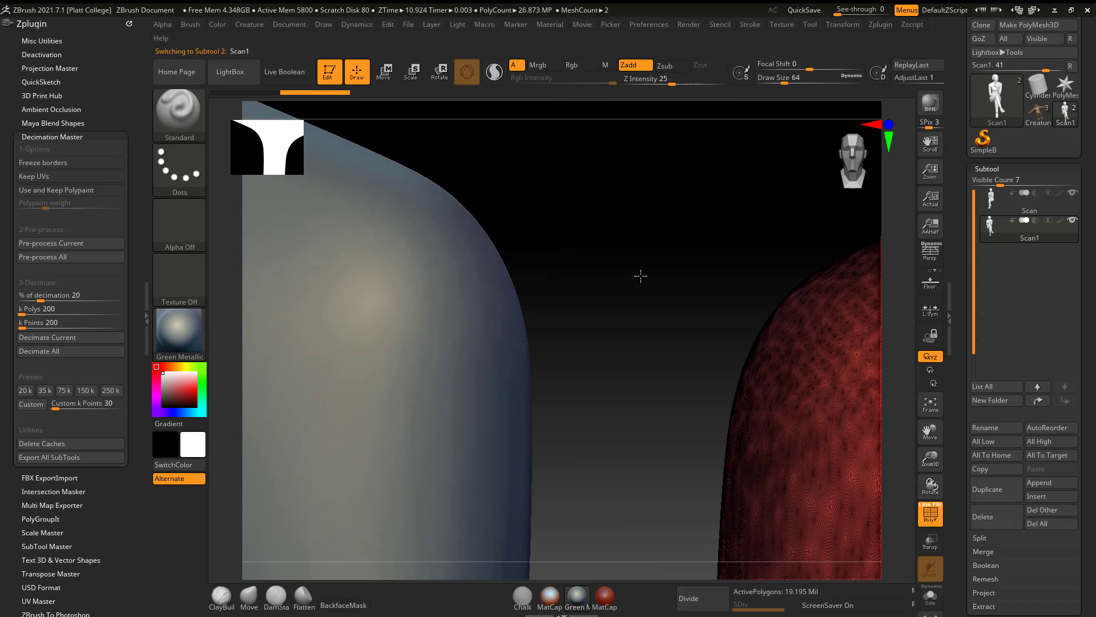
left_click_drag(640, 276, 638, 272, "alt")
key("f")
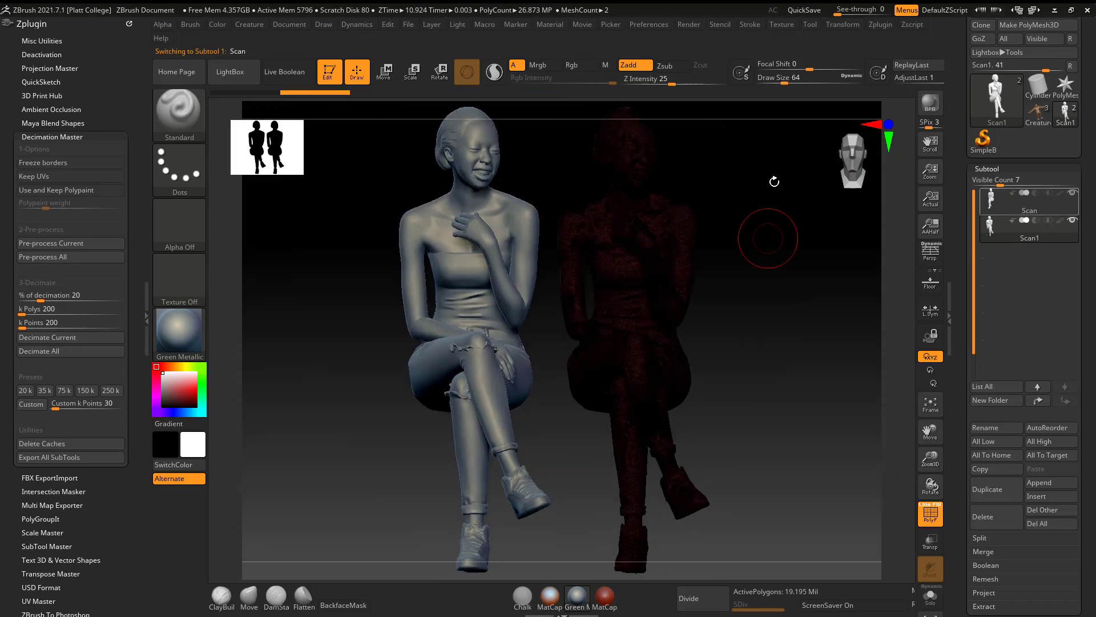
Reselect the decimated Scan subtool and examine its upper-body wireframe and polygon count.
left_click_drag(764, 220, 781, 288, "alt")
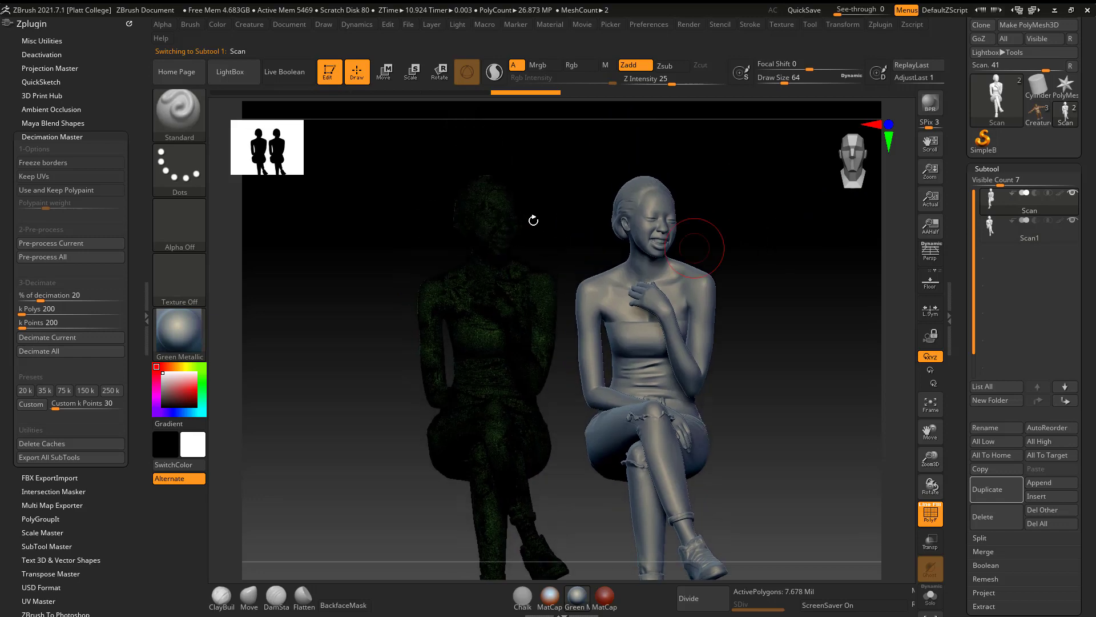
left_click_drag(583, 277, 591, 294, "alt")
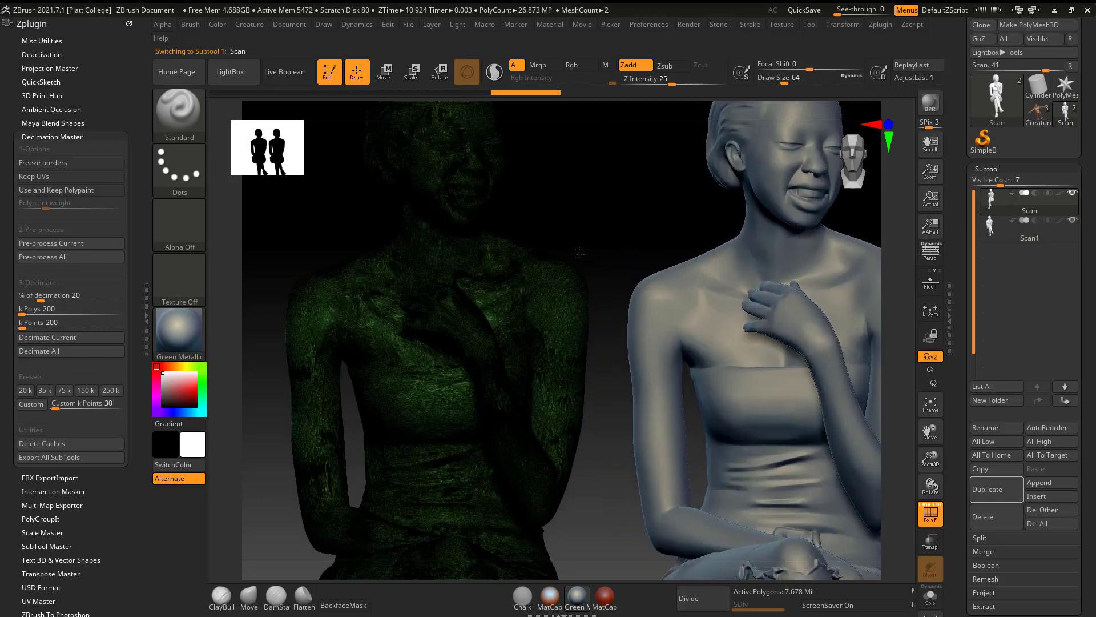
left_click_drag(582, 214, 596, 273, "alt")
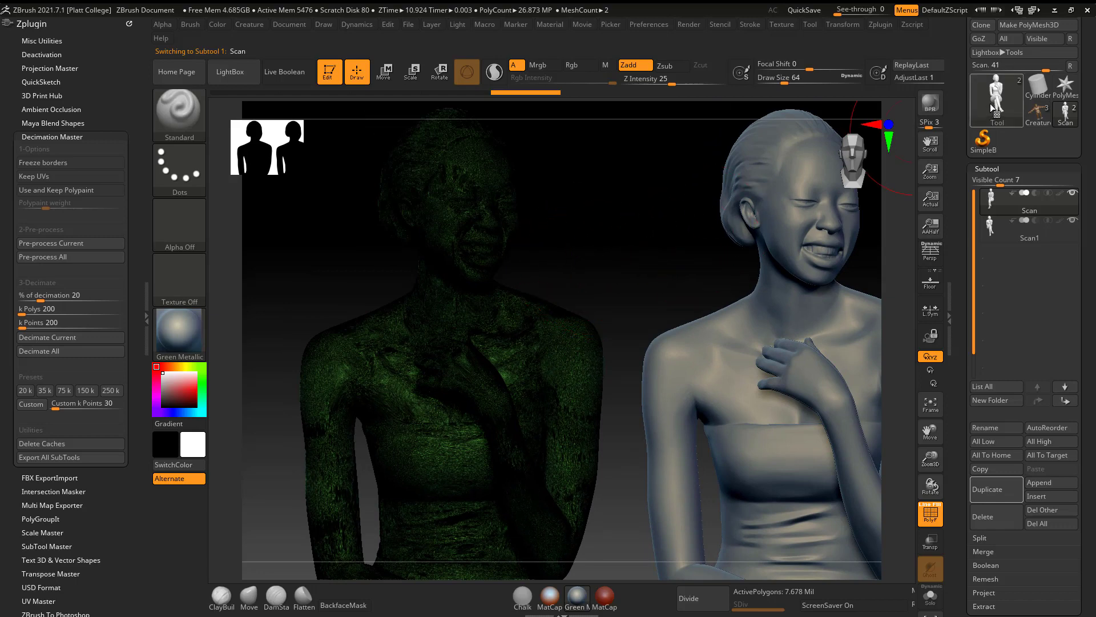
mouse_move(990, 104)
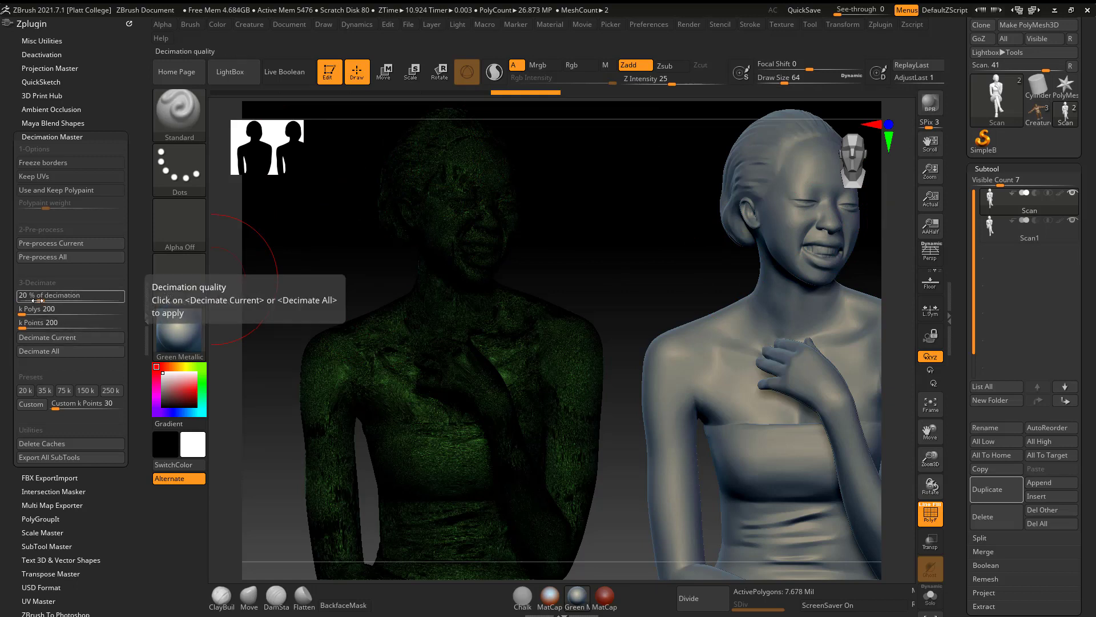
Decimate the Scan subtool again with a target of 100 k Polys and hide the polyframe.
left_click_drag(25, 313, 51, 314)
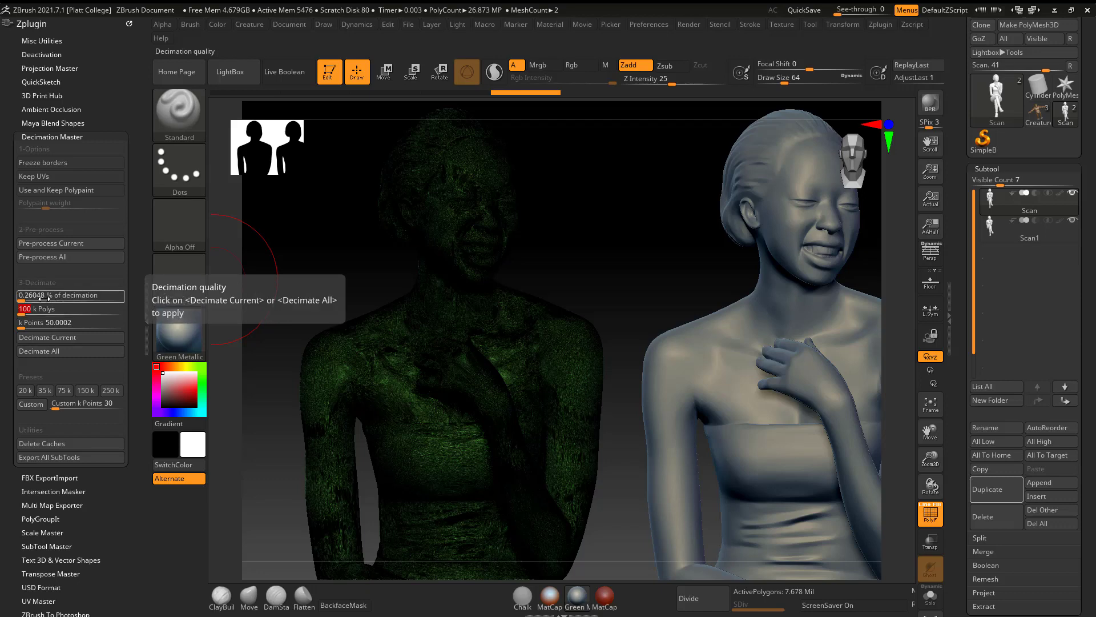
left_click(78, 337)
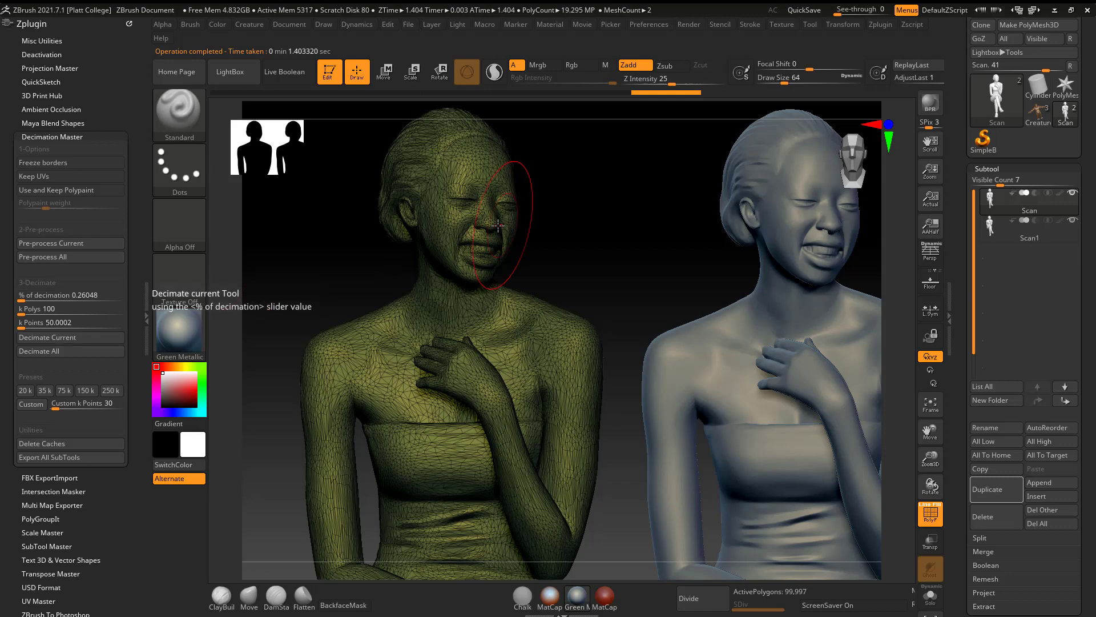
mouse_move(1007, 206)
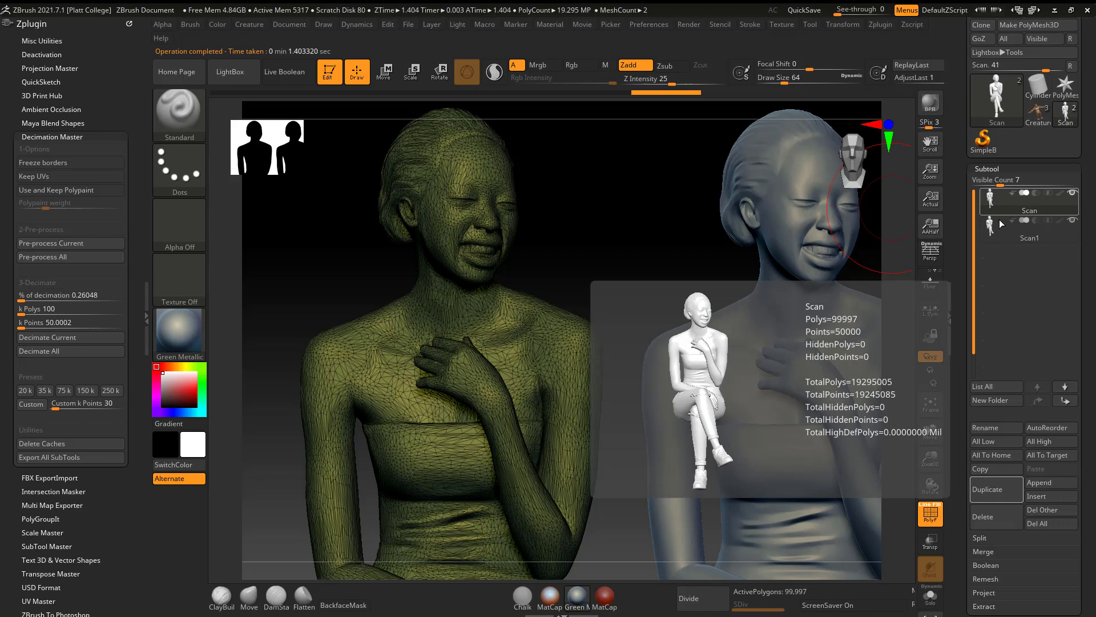
left_click(928, 517)
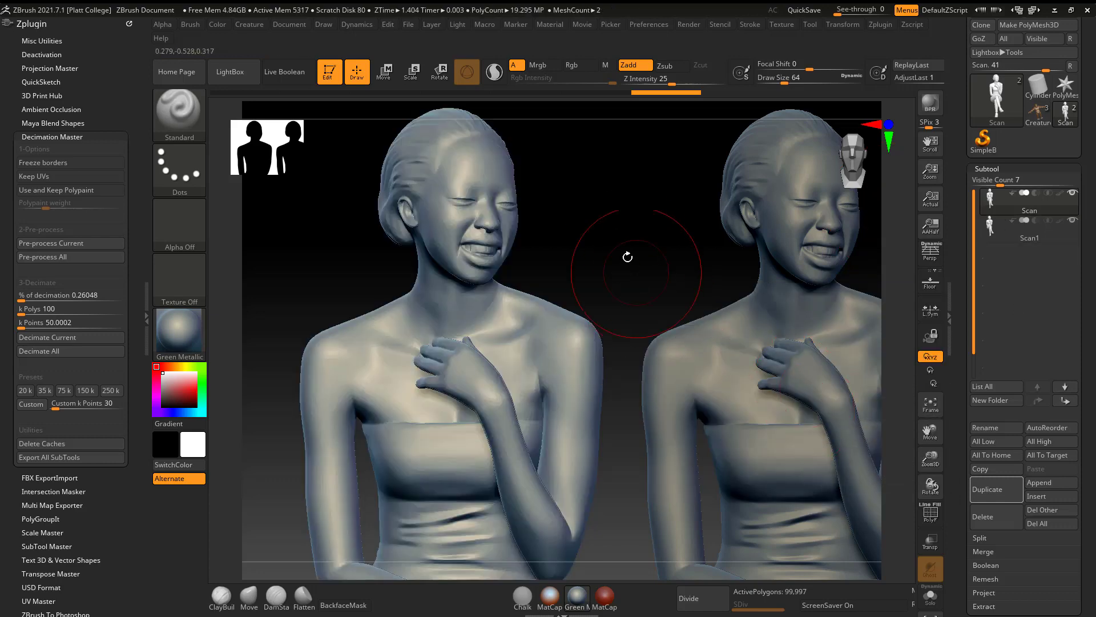
Inspect the decimated scan's face up close and undo its last decimation.
mouse_move(644, 261)
left_mouse_down("alt")
mouse_move(604, 213)
mouse_move(578, 211)
mouse_move(571, 190)
mouse_move(647, 189)
left_mouse_up("alt")
left_click_drag(717, 232, 680, 491)
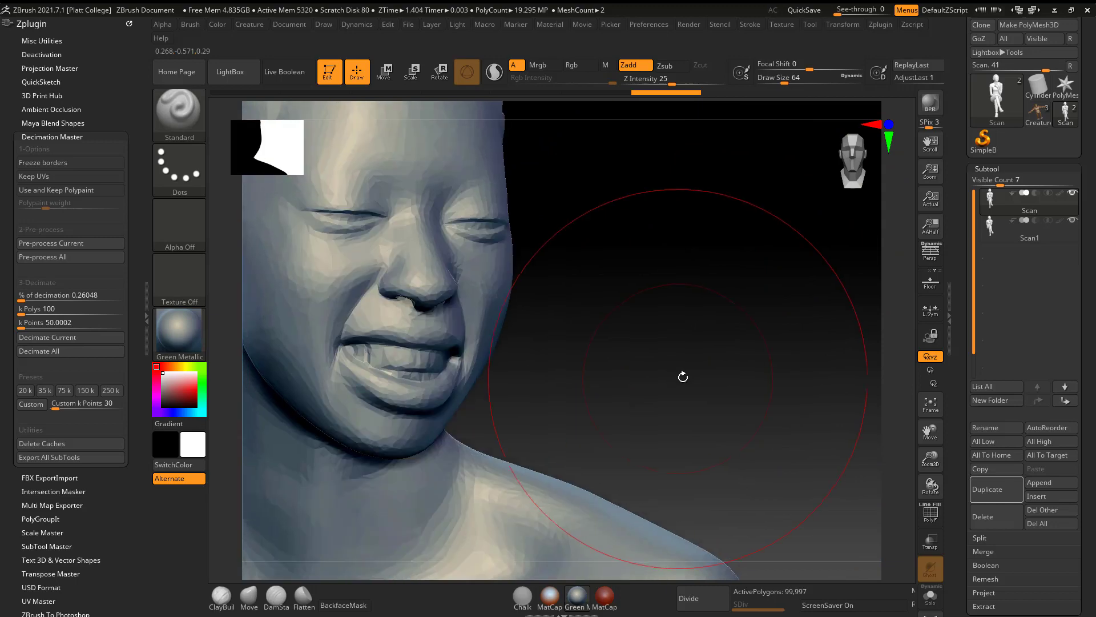
left_click_drag(683, 377, 661, 315)
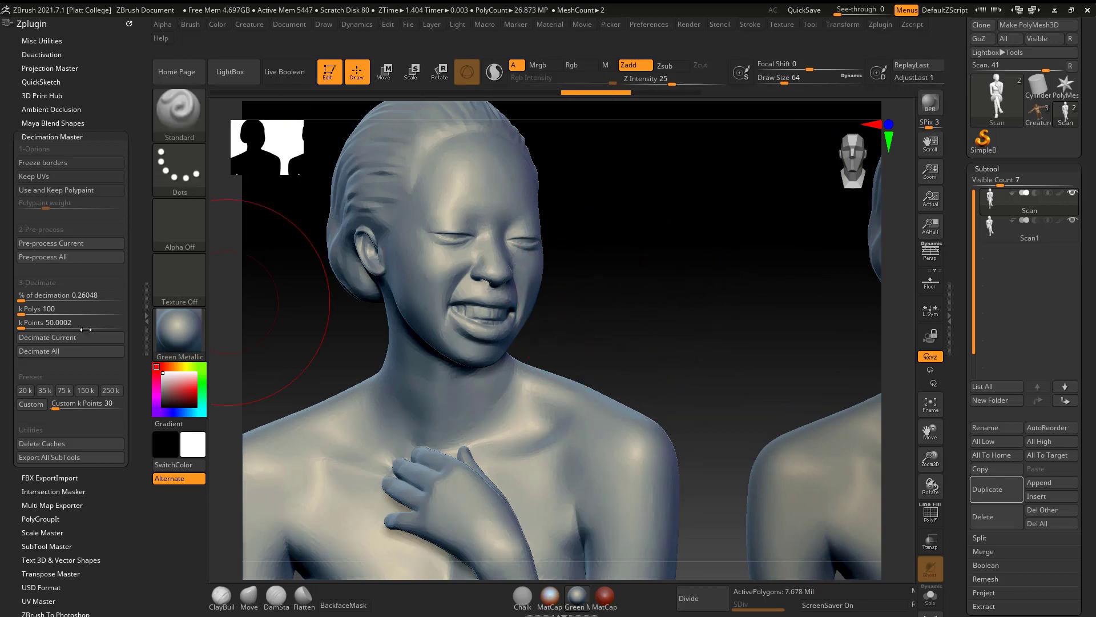
Decimate the Scan subtool with a target of 500 k Polys.
left_click(45, 309)
type("2")
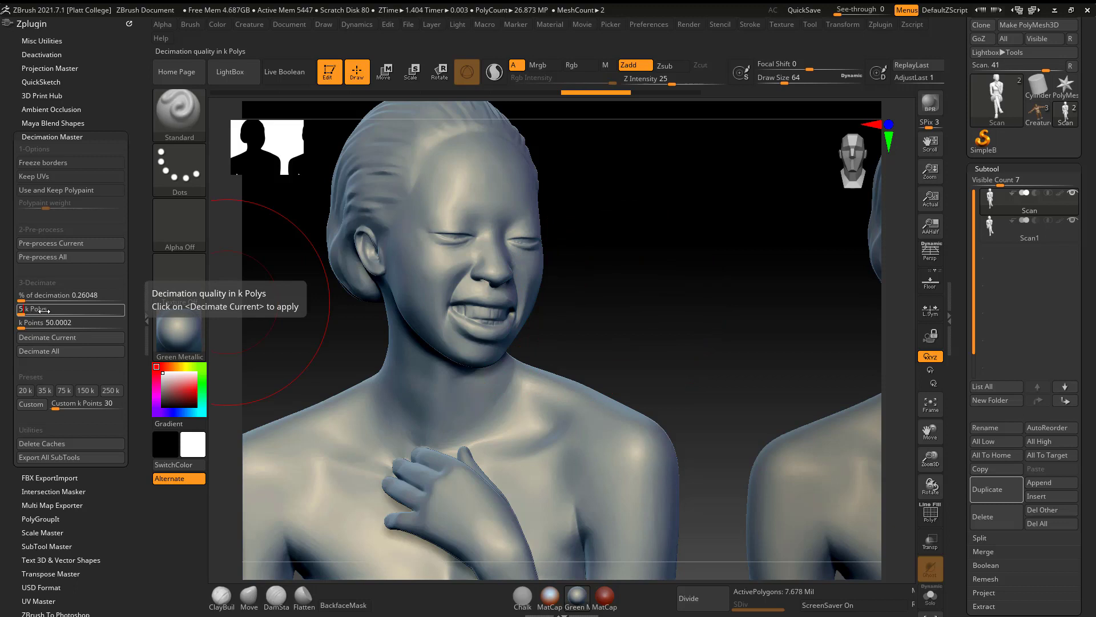
type("00")
key("Return")
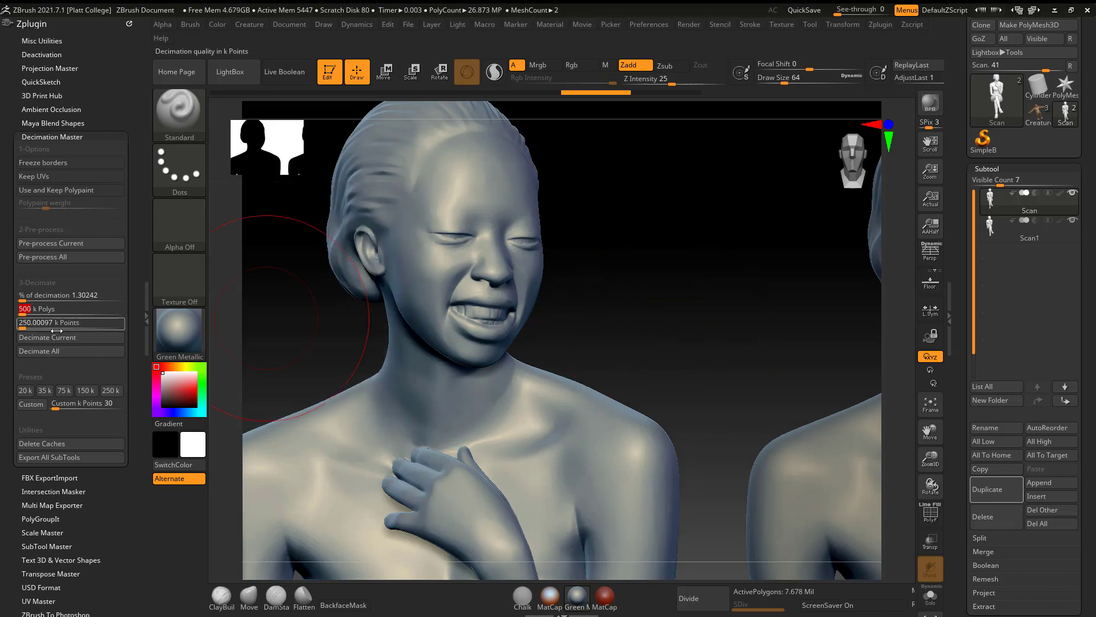
left_click(78, 337)
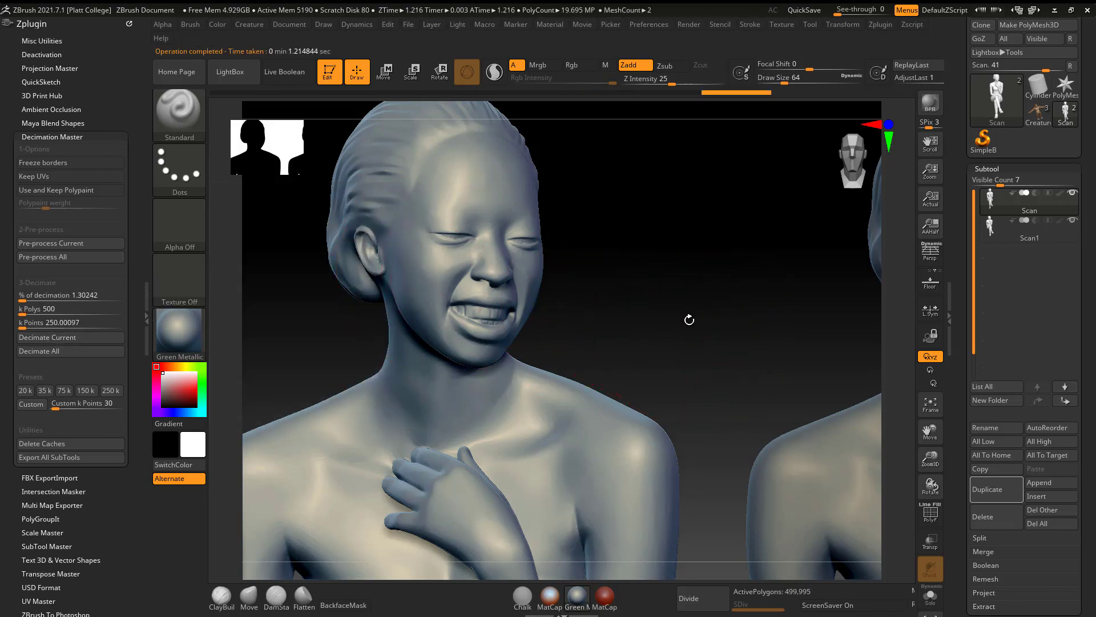
Show the polyframe on the decimated scan, examine its shoulder wireframe, and hide the polyframe to compare both figures' surfaces.
mouse_move(689, 318)
left_mouse_down("alt")
mouse_move(669, 296)
mouse_move(641, 292)
mouse_move(713, 306)
left_mouse_up("alt")
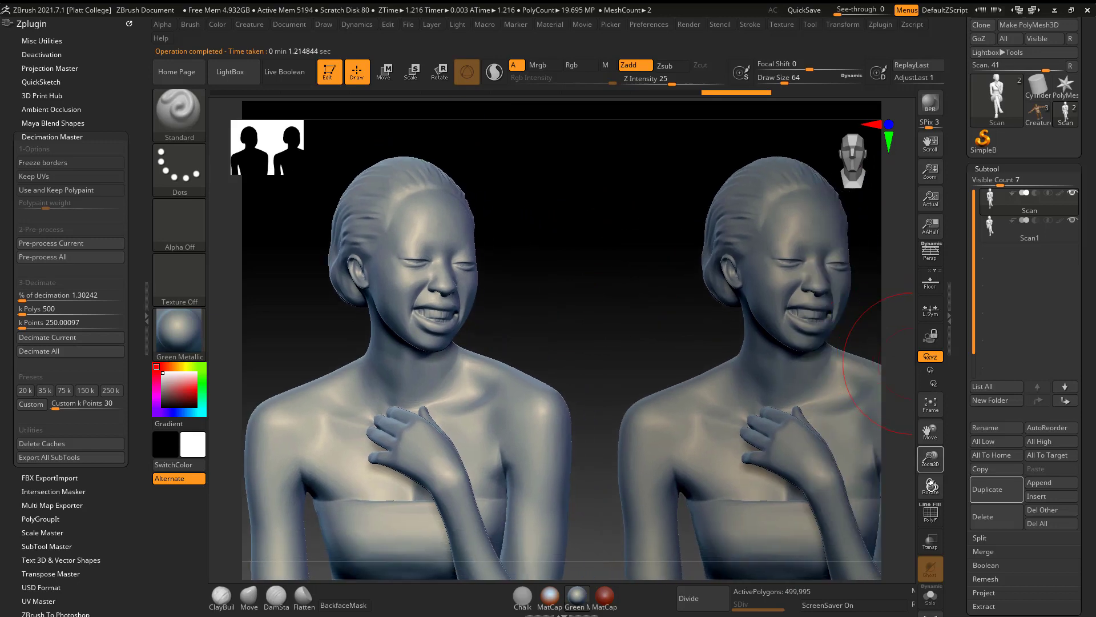
left_click(930, 512)
left_click_drag(588, 314, 759, 252, "alt")
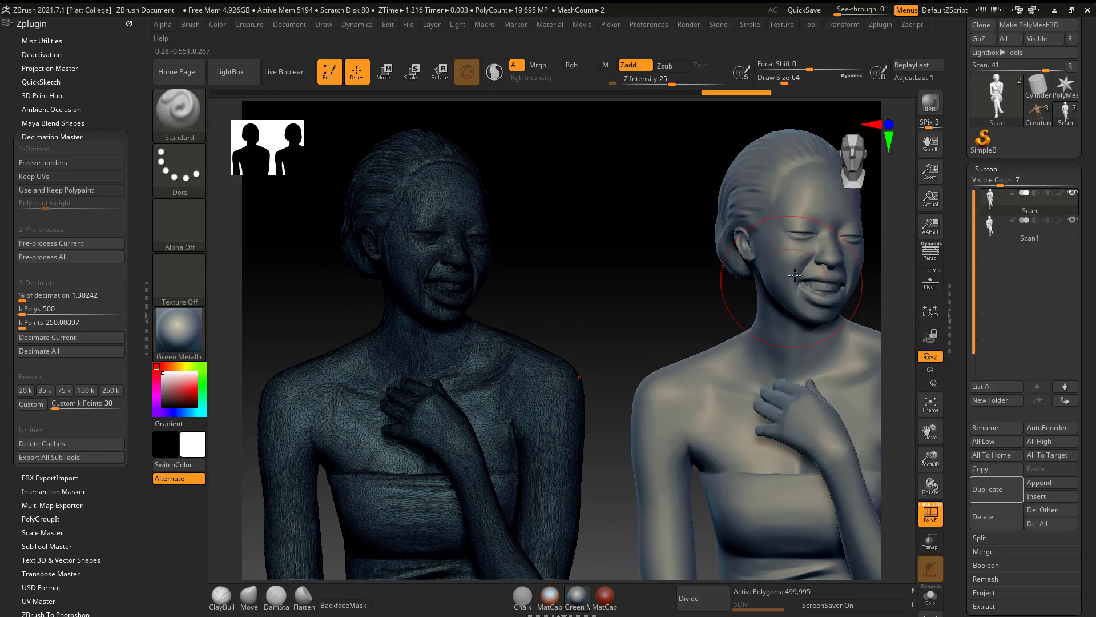
mouse_move(637, 261)
left_mouse_down()
mouse_move(557, 301)
mouse_move(576, 340)
left_mouse_up()
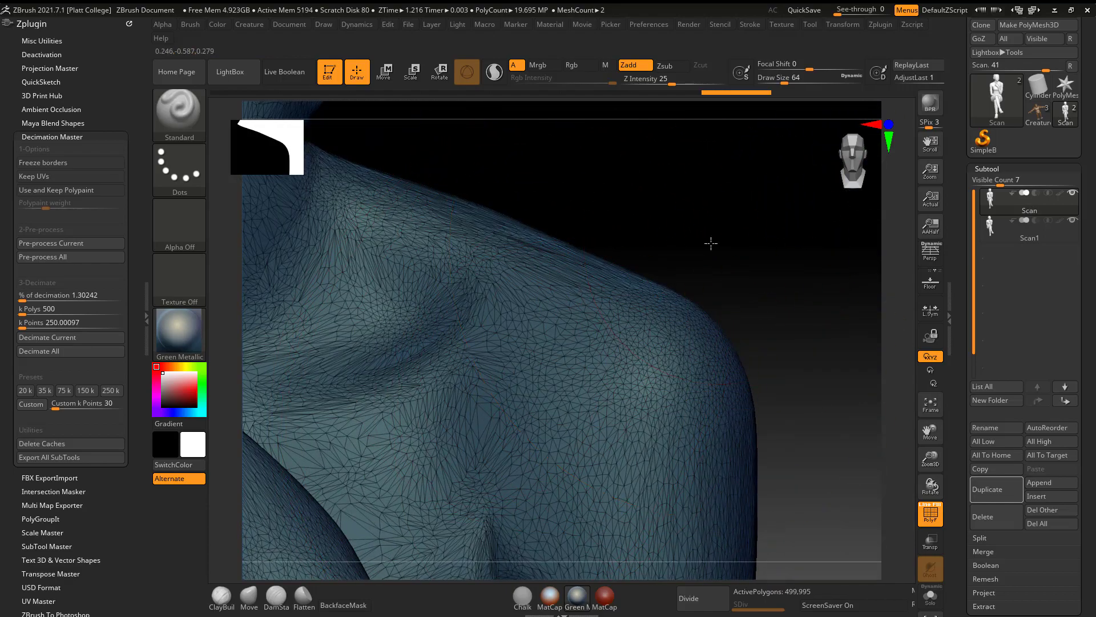
mouse_move(709, 242)
left_mouse_down("alt")
mouse_move(628, 181)
mouse_move(624, 255)
mouse_move(653, 290)
left_mouse_up("alt")
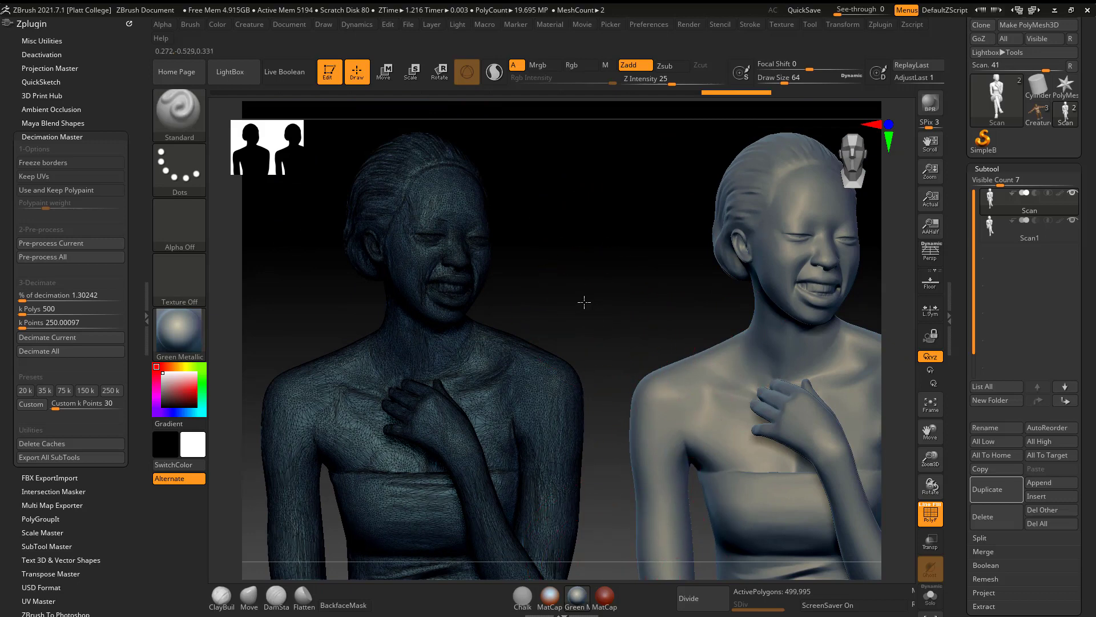
left_click_drag(584, 304, 611, 296)
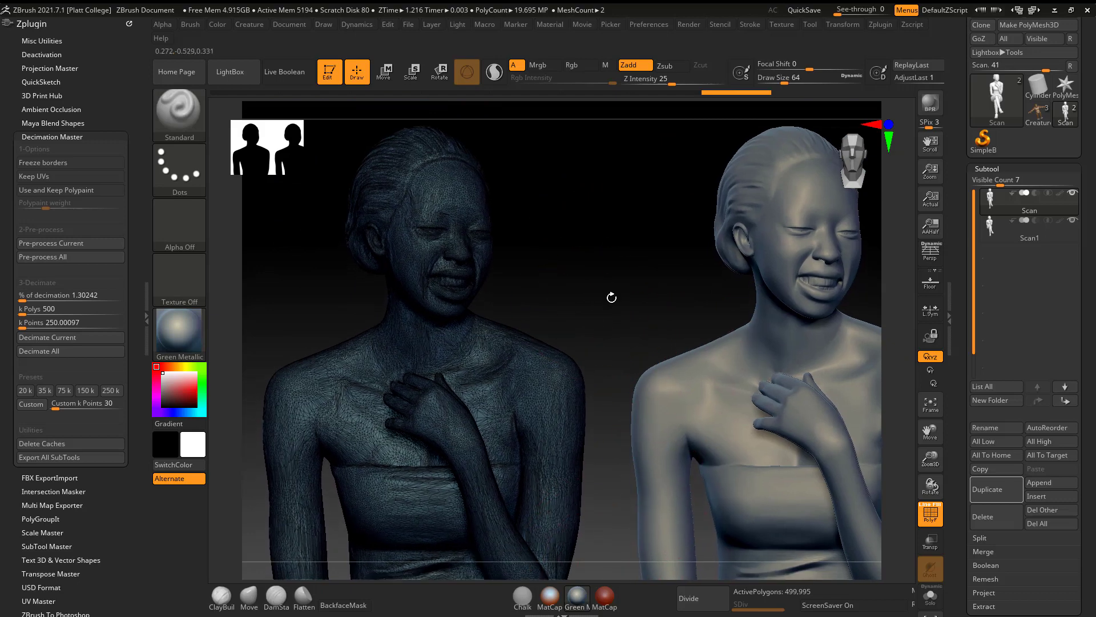
left_click(931, 512)
mouse_move(635, 314)
left_mouse_down("alt")
mouse_move(618, 286)
mouse_move(502, 269)
mouse_move(556, 264)
left_mouse_up("alt")
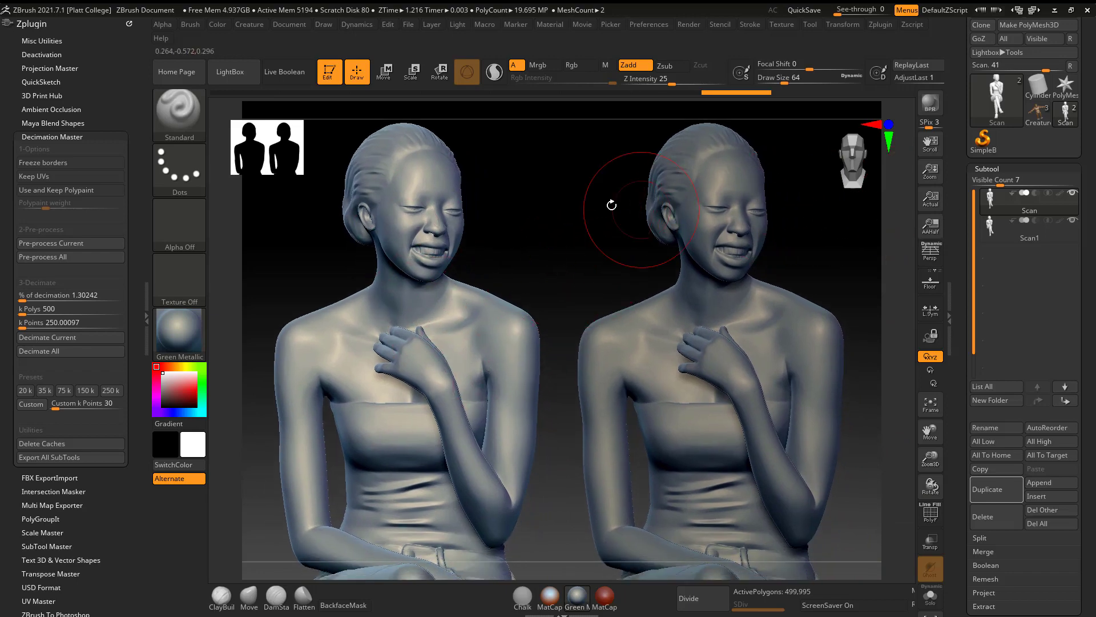
left_click_drag(609, 206, 586, 224, "alt")
Export both subtools from 3D Print Hub as STL to the Desktop as DecimationScan, choosing to use the SubTool names as file names.
left_click_drag(955, 157, 955, 229)
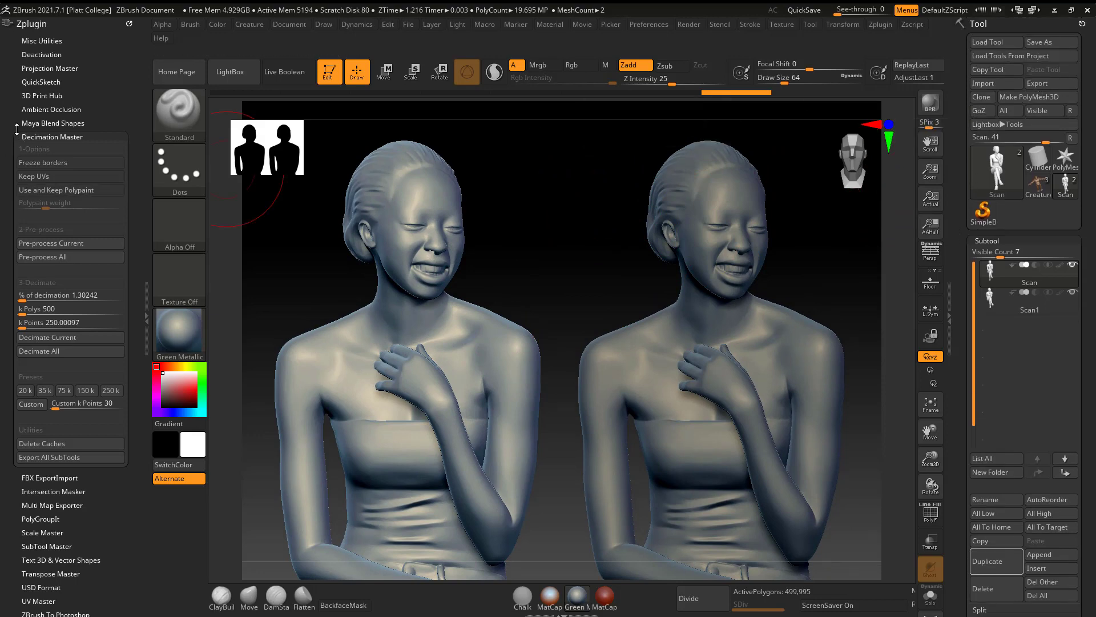
left_click(40, 95)
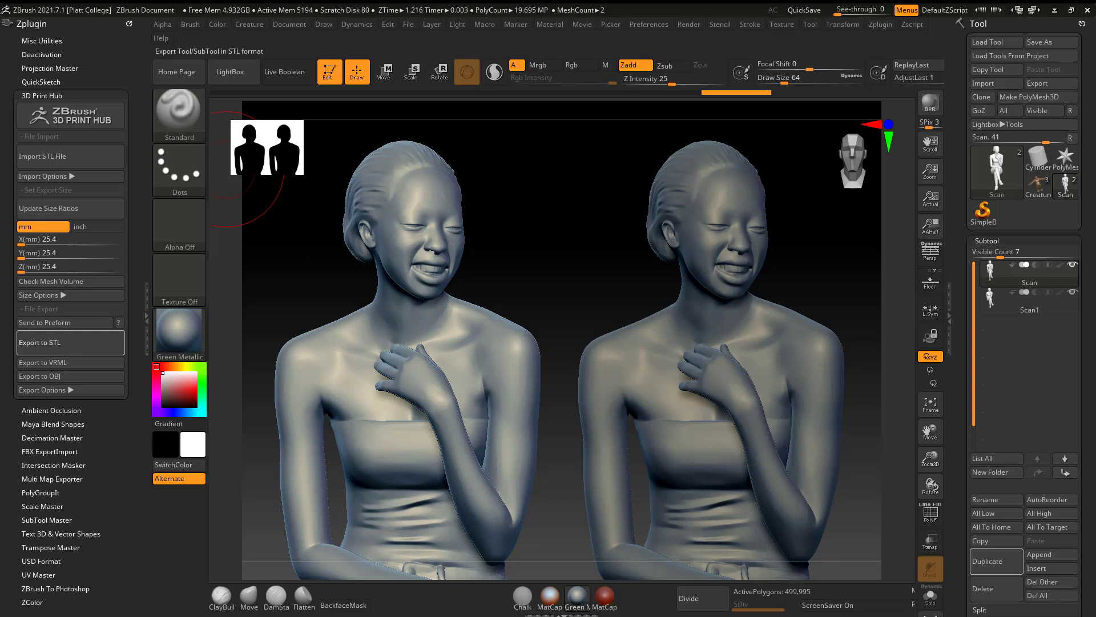
left_click(70, 342)
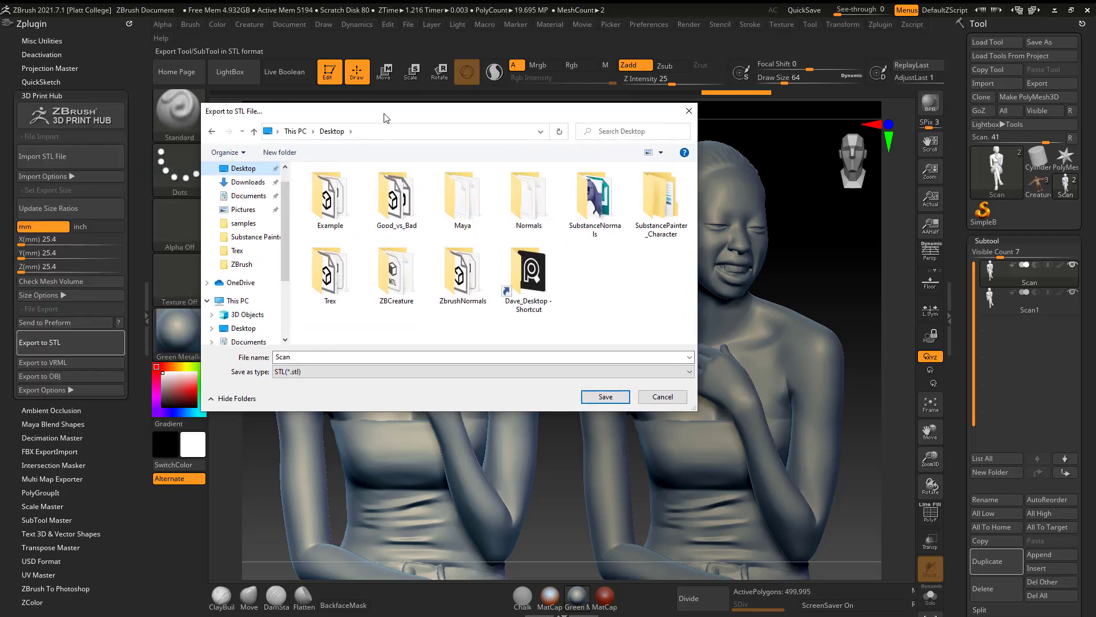
double_click(302, 354)
type("Decimation")
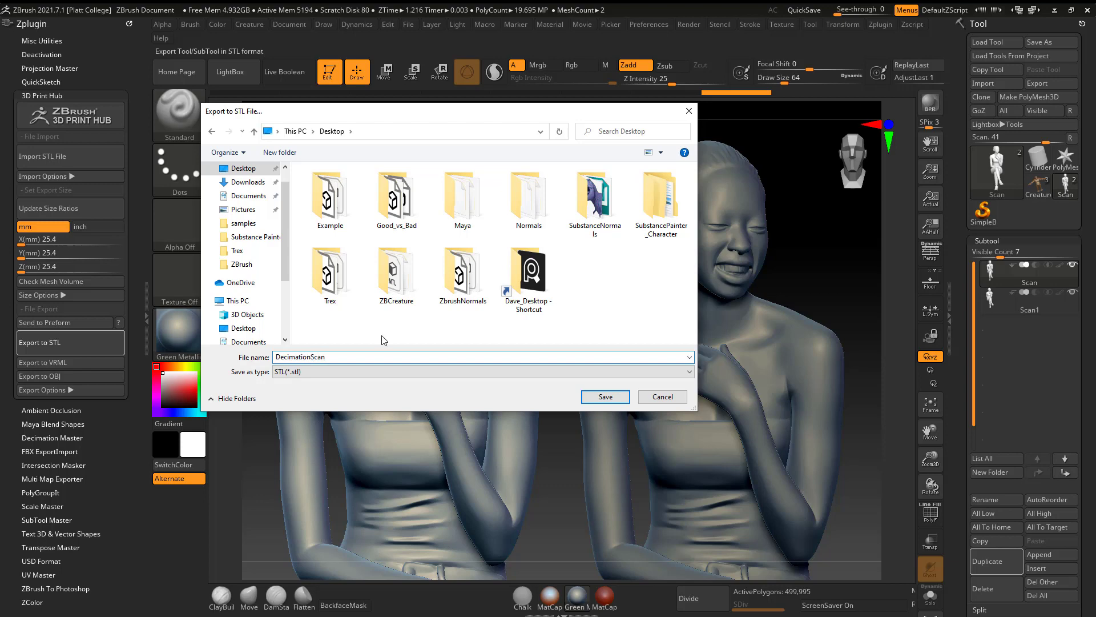
left_click(605, 396)
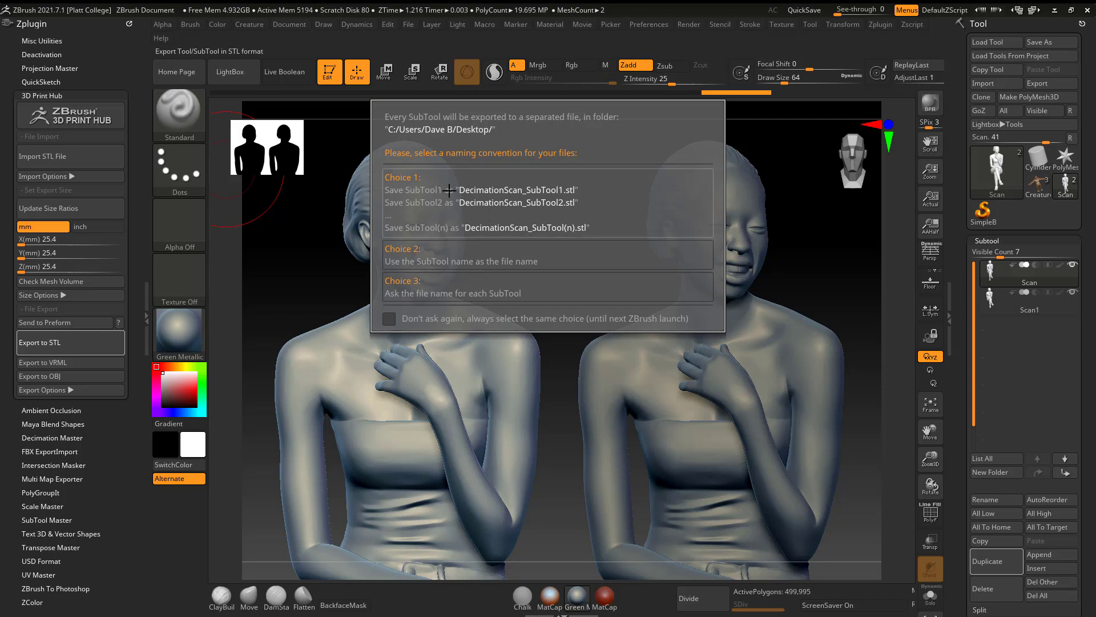
left_click(461, 253)
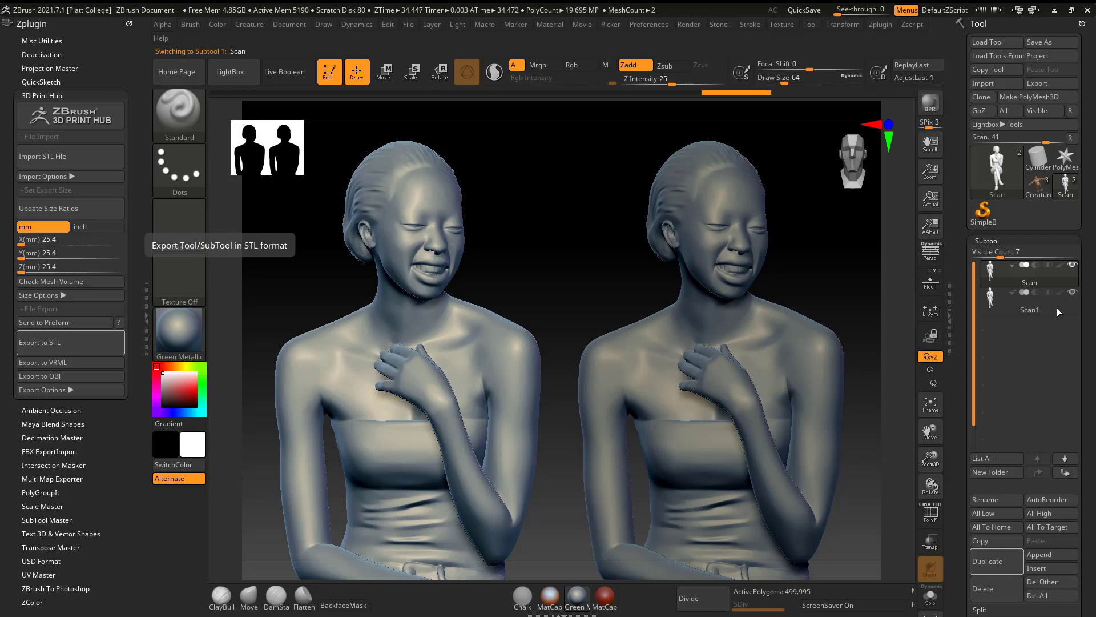
left_click(1057, 308)
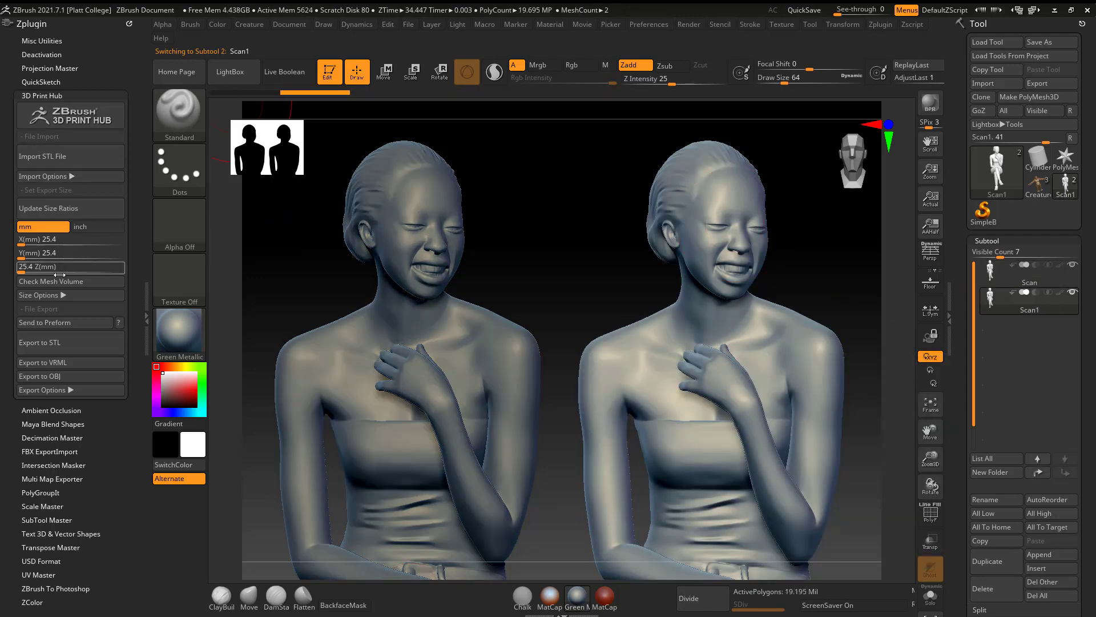
left_click(63, 342)
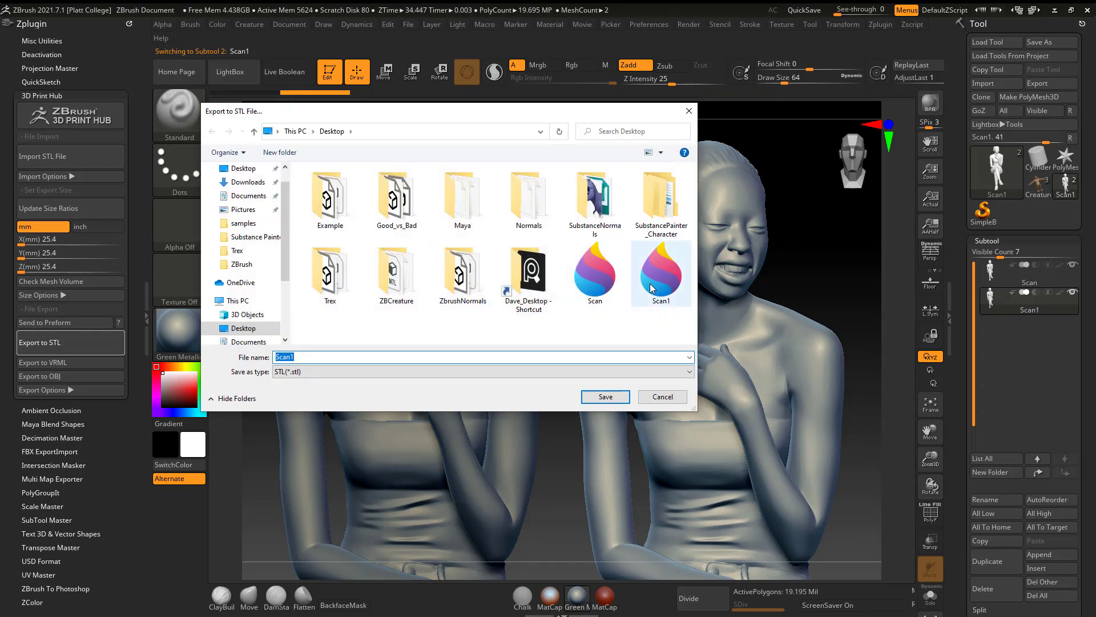
left_click(662, 397)
Switch to the Windows desktop and open the file properties of the exported Scan STL, placing the window clear of the files.
left_click(1054, 10)
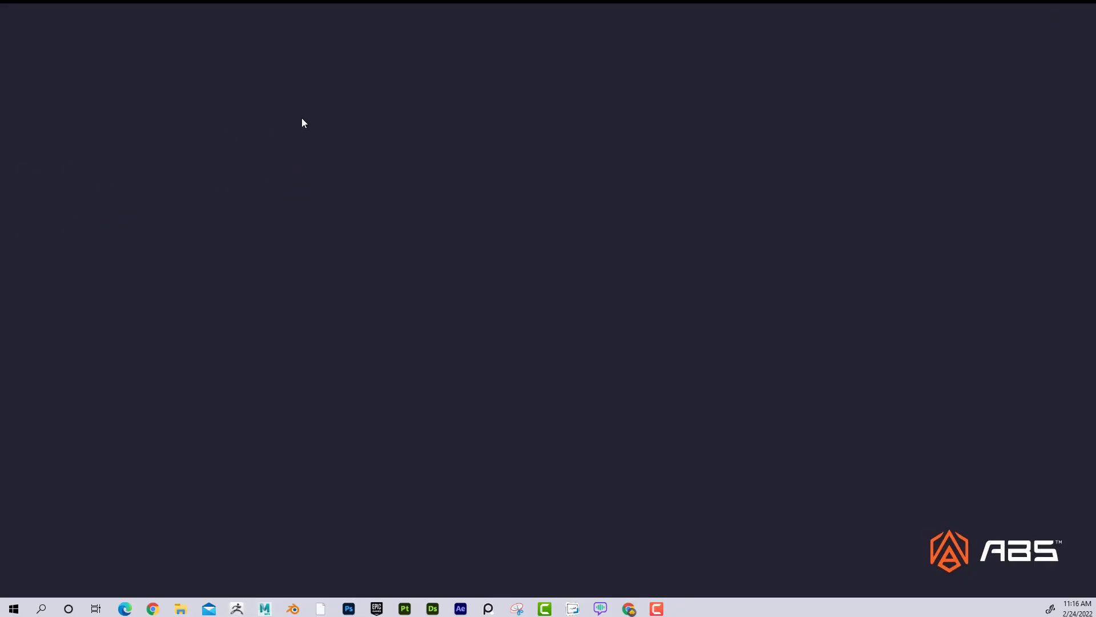
right_click(292, 143)
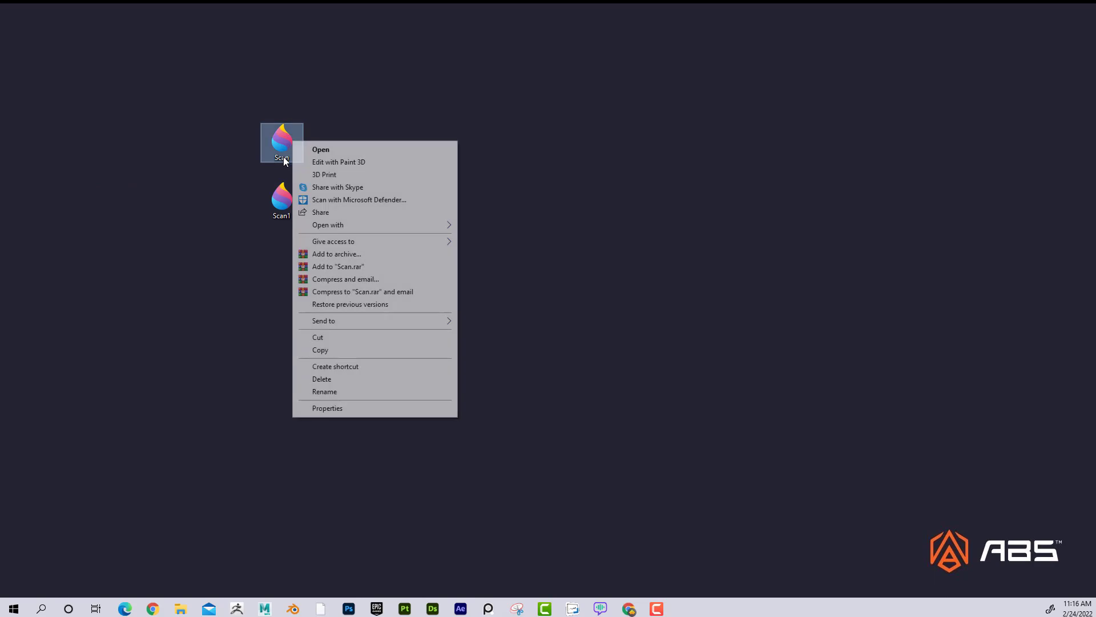
left_click(327, 408)
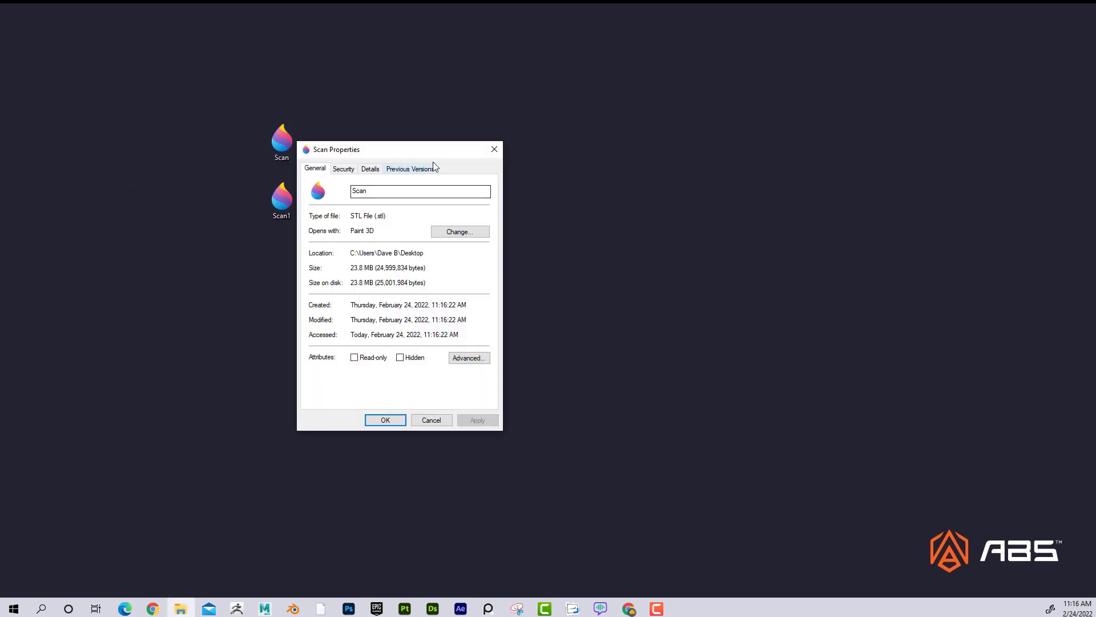
left_click_drag(459, 145, 589, 88)
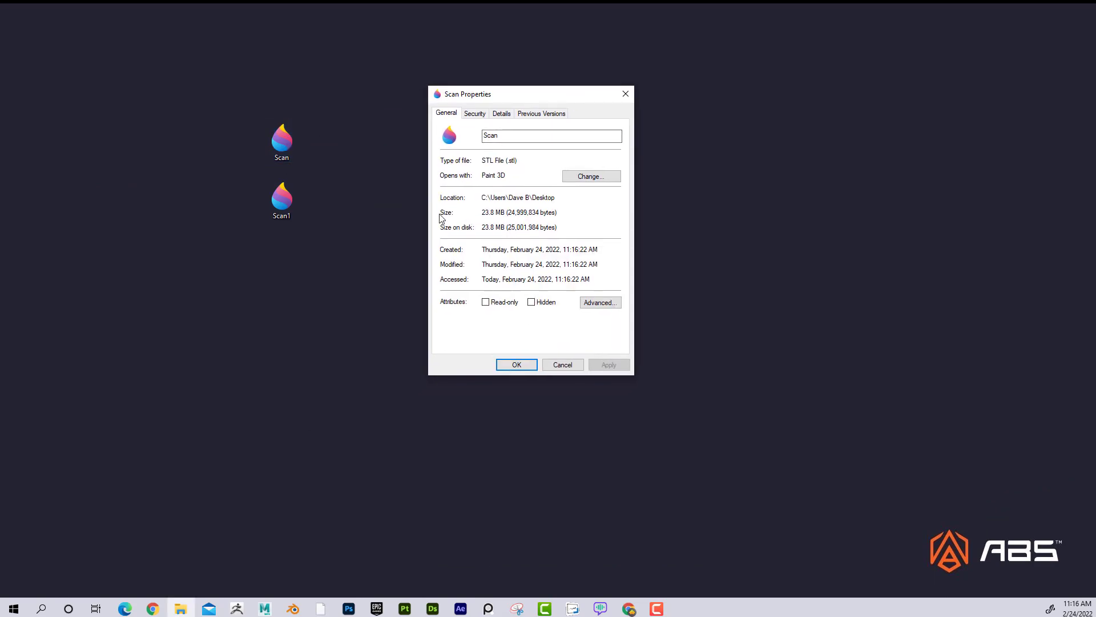
Open the properties of the exported Scan1 STL beside those of Scan and compare the two file sizes.
left_click(290, 200)
right_click(280, 204)
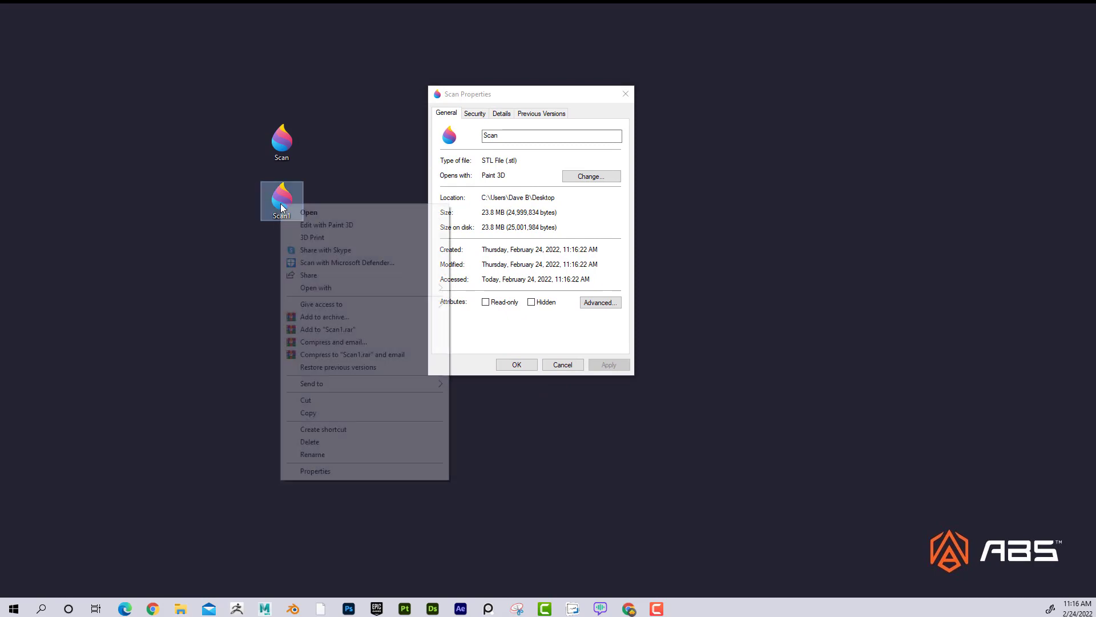
left_click(318, 470)
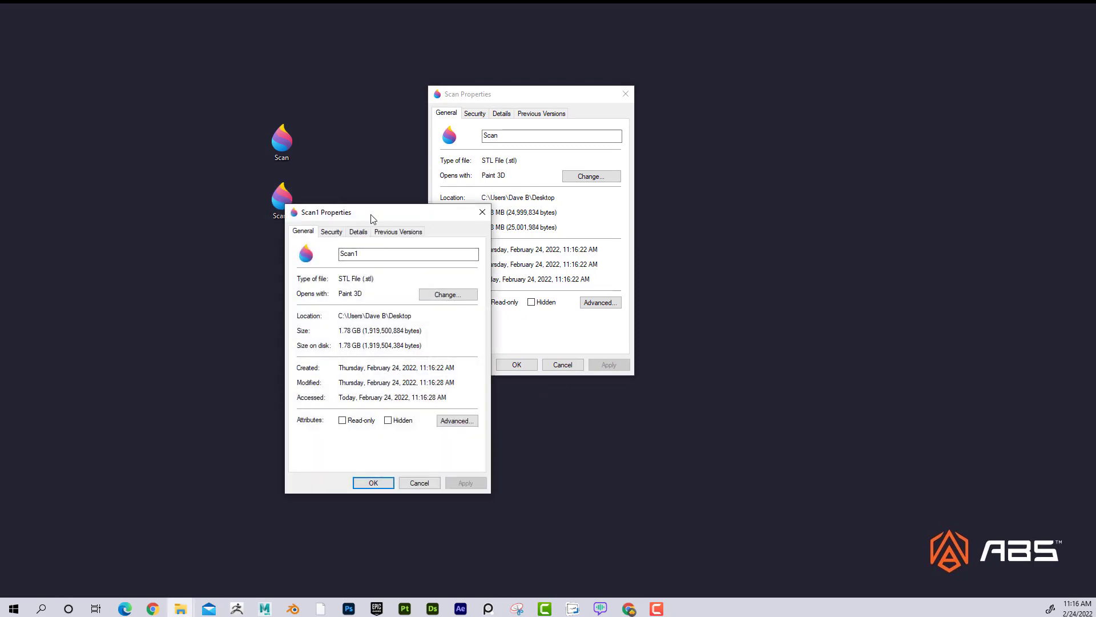
left_click_drag(424, 213, 774, 92)
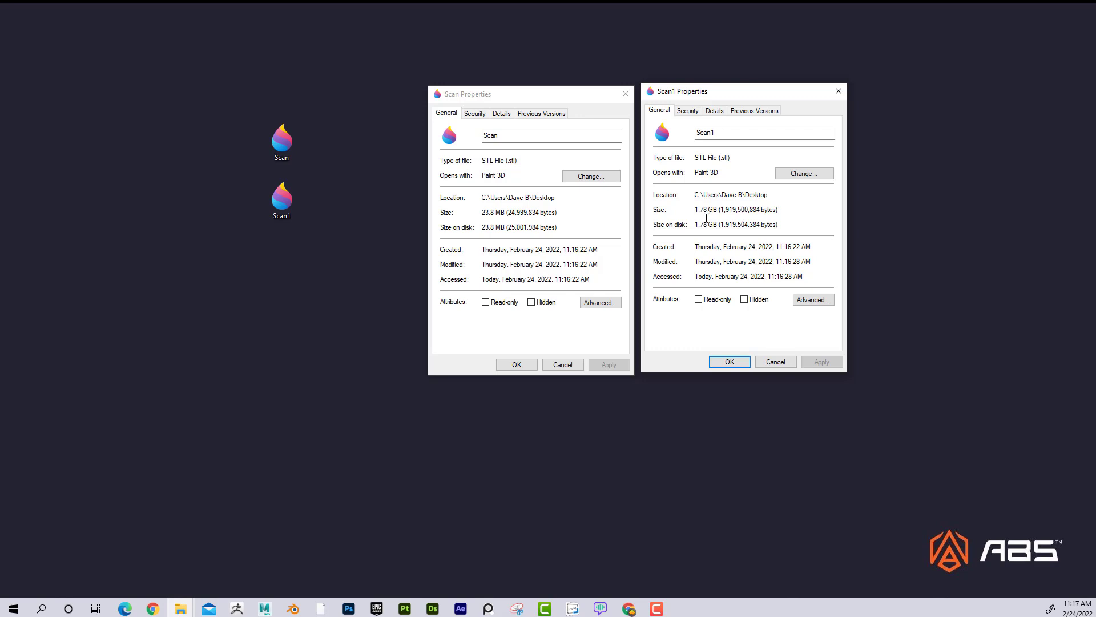
left_click_drag(736, 96, 734, 98)
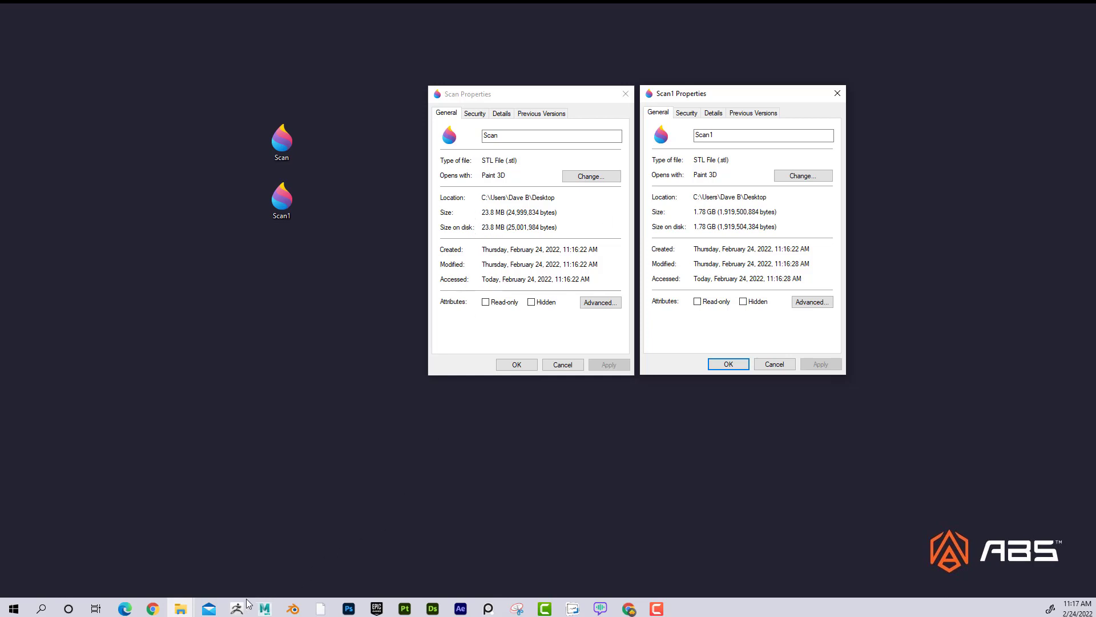
Switch back to ZBrush, compare the two figures once more, and reopen the Decimation Master options.
mouse_move(237, 608)
left_click(232, 519)
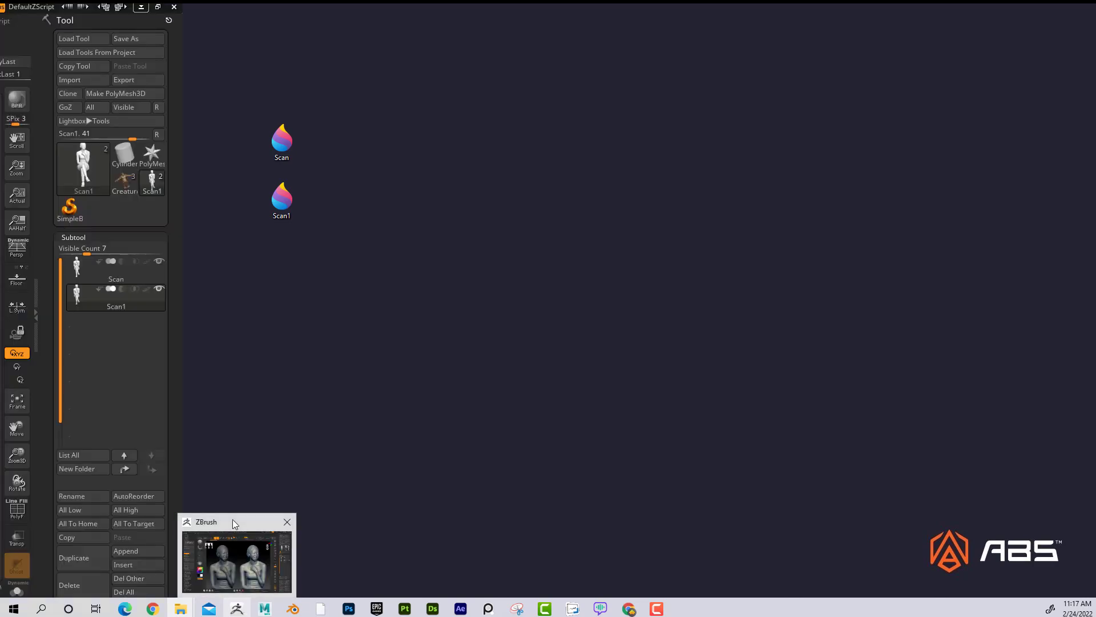
mouse_move(576, 235)
left_mouse_down()
mouse_move(563, 228)
mouse_move(558, 245)
mouse_move(909, 283)
left_mouse_up()
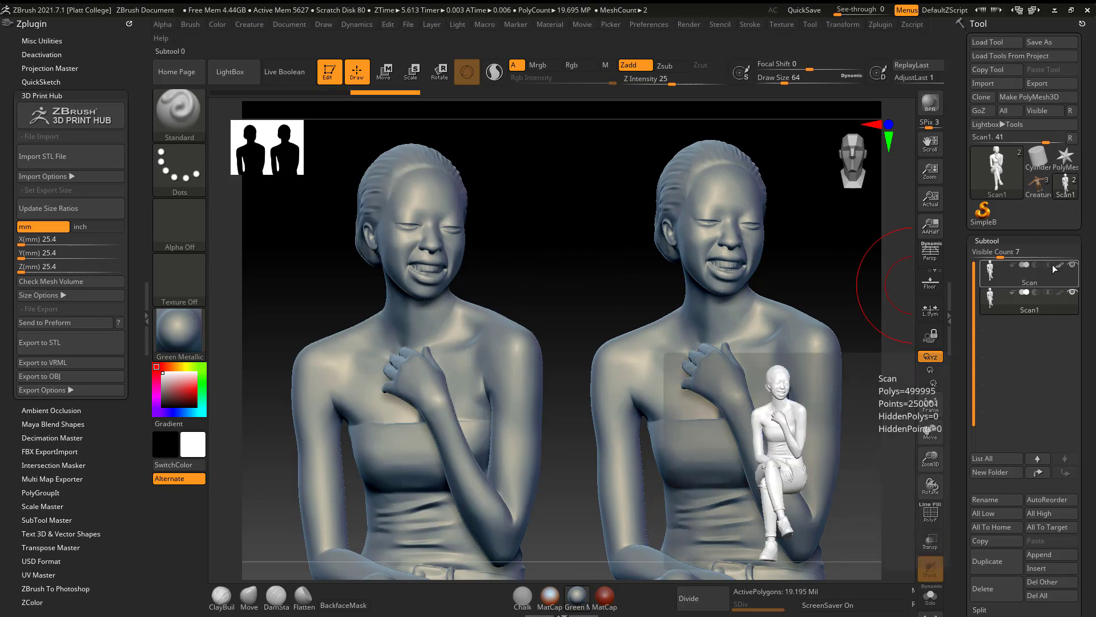
mouse_move(577, 240)
left_mouse_down()
mouse_move(591, 244)
mouse_move(560, 252)
left_mouse_up()
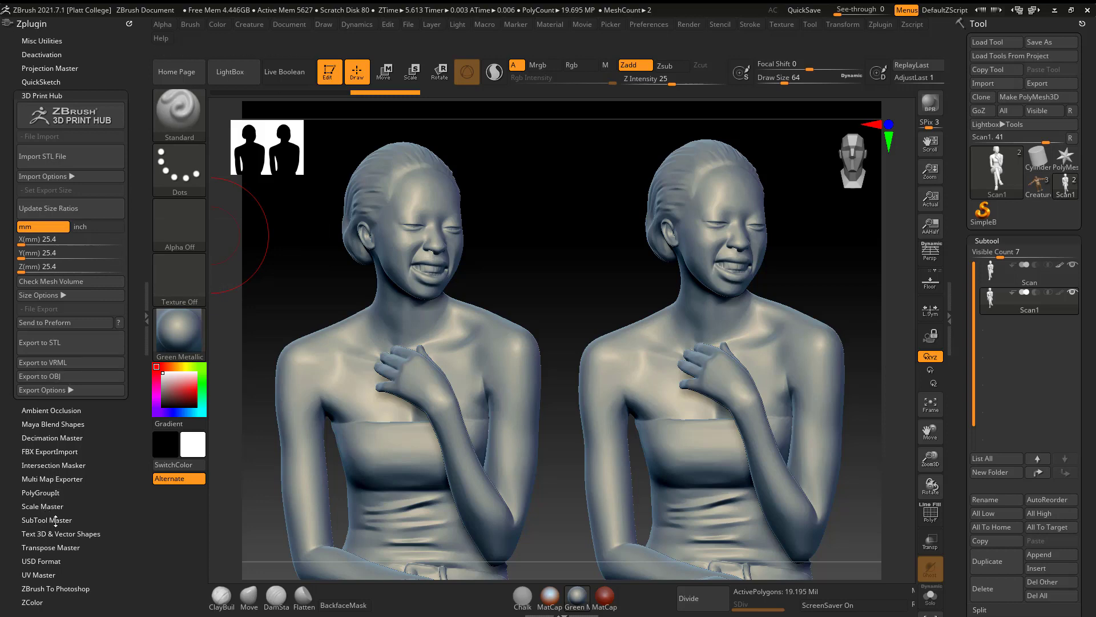
left_click(51, 437)
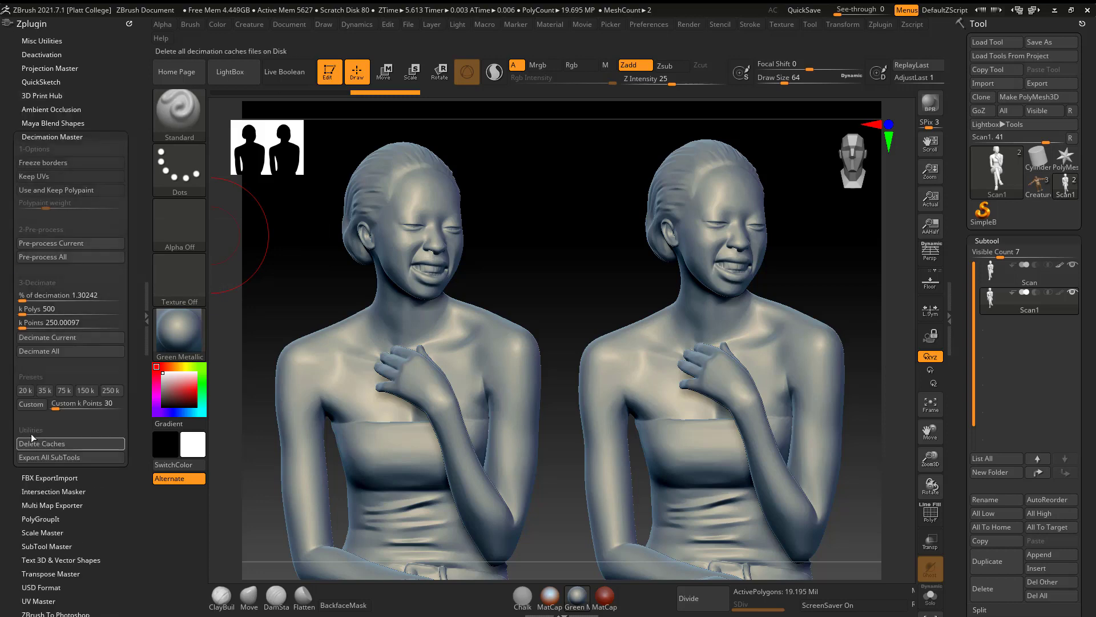